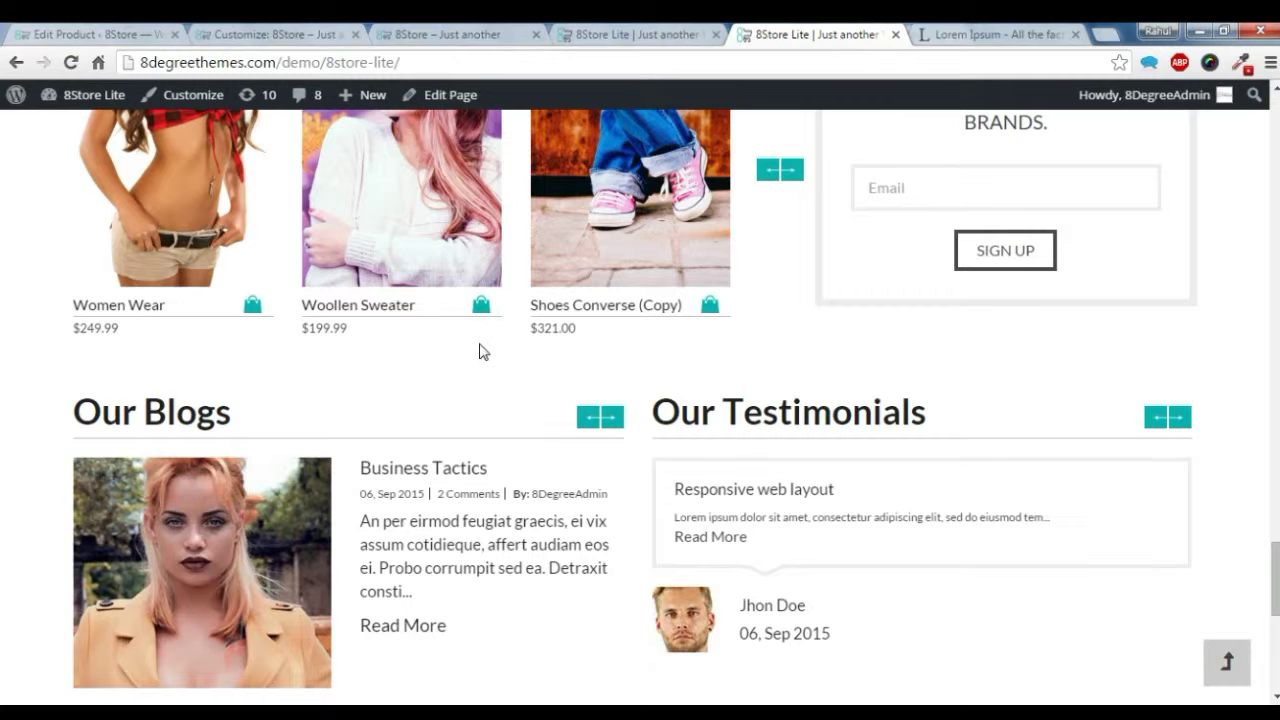
Step: Advance the Our Blogs carousel twice to the Women post, then go to the Edit Product tab
scroll(479, 350, "down", 1)
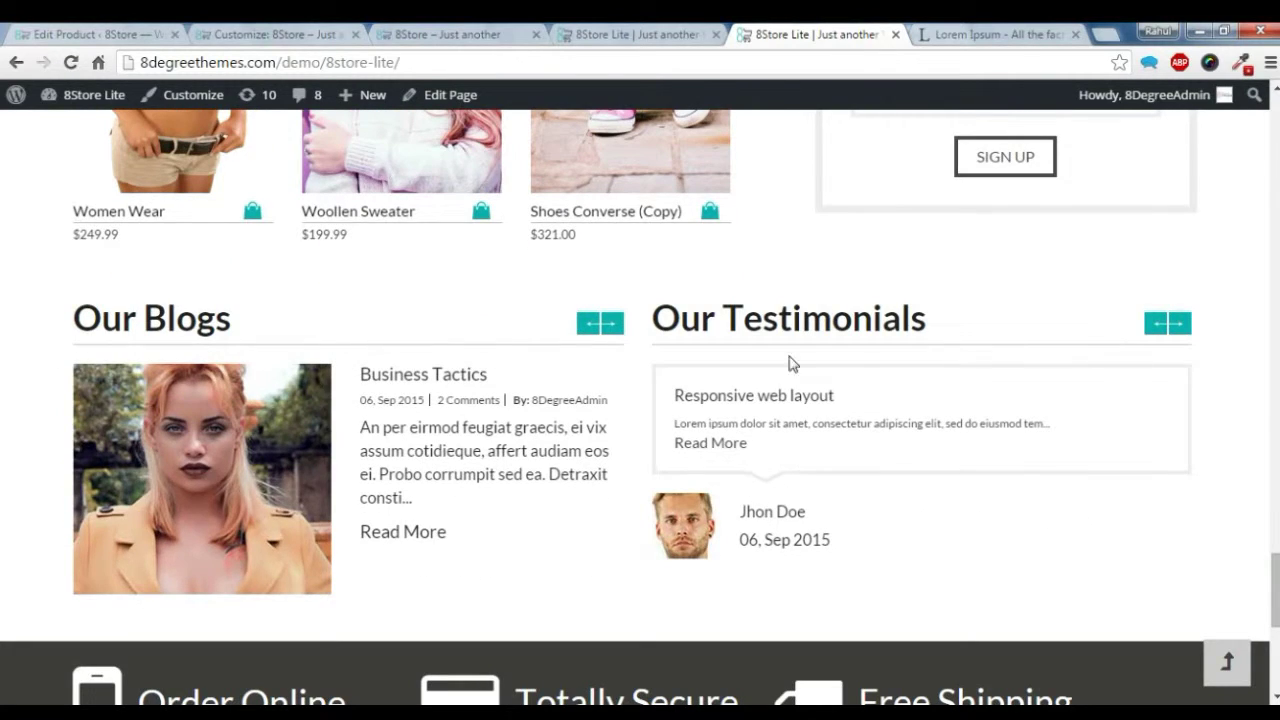
scroll(853, 384, "down", 2)
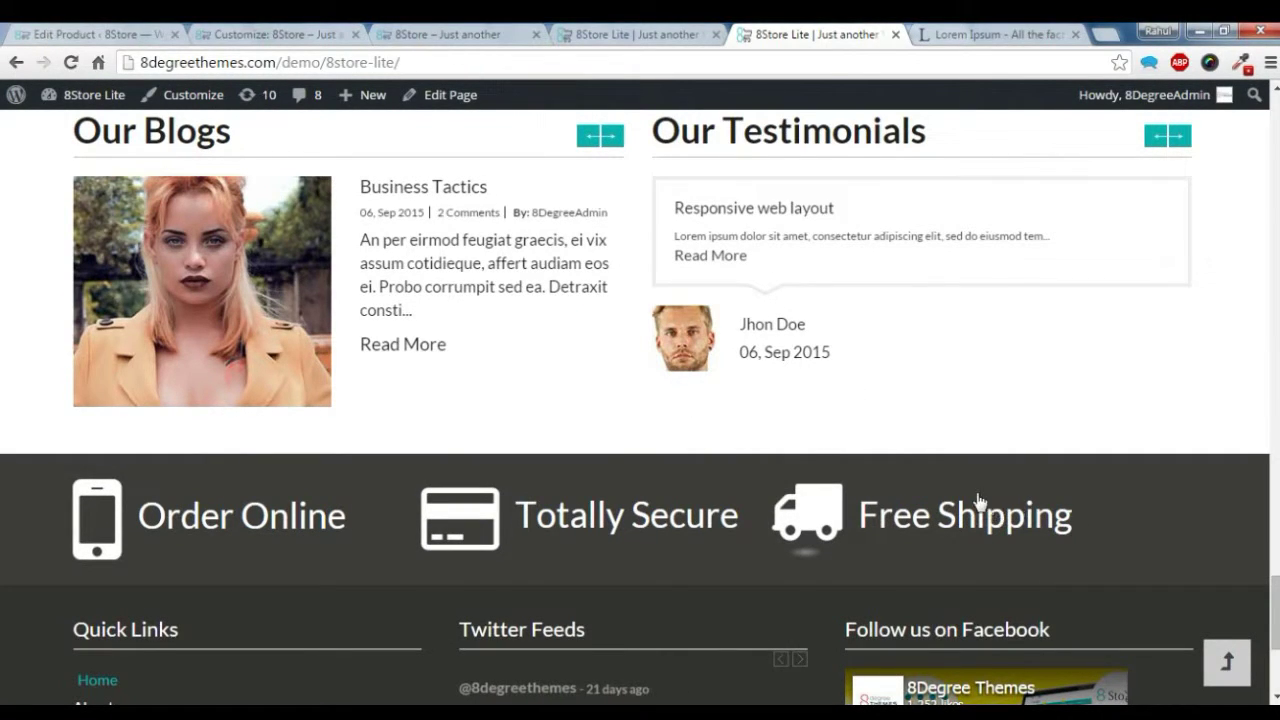
scroll(976, 500, "up", 2)
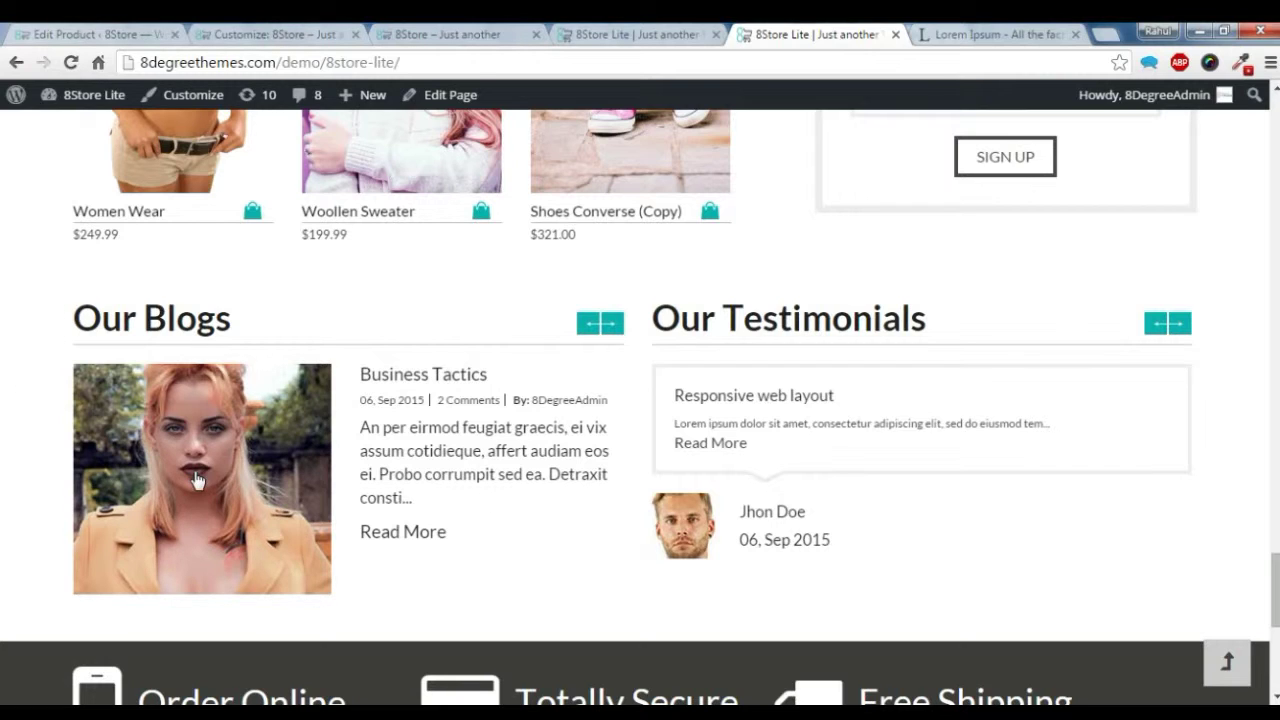
left_click(608, 326)
left_click(608, 326)
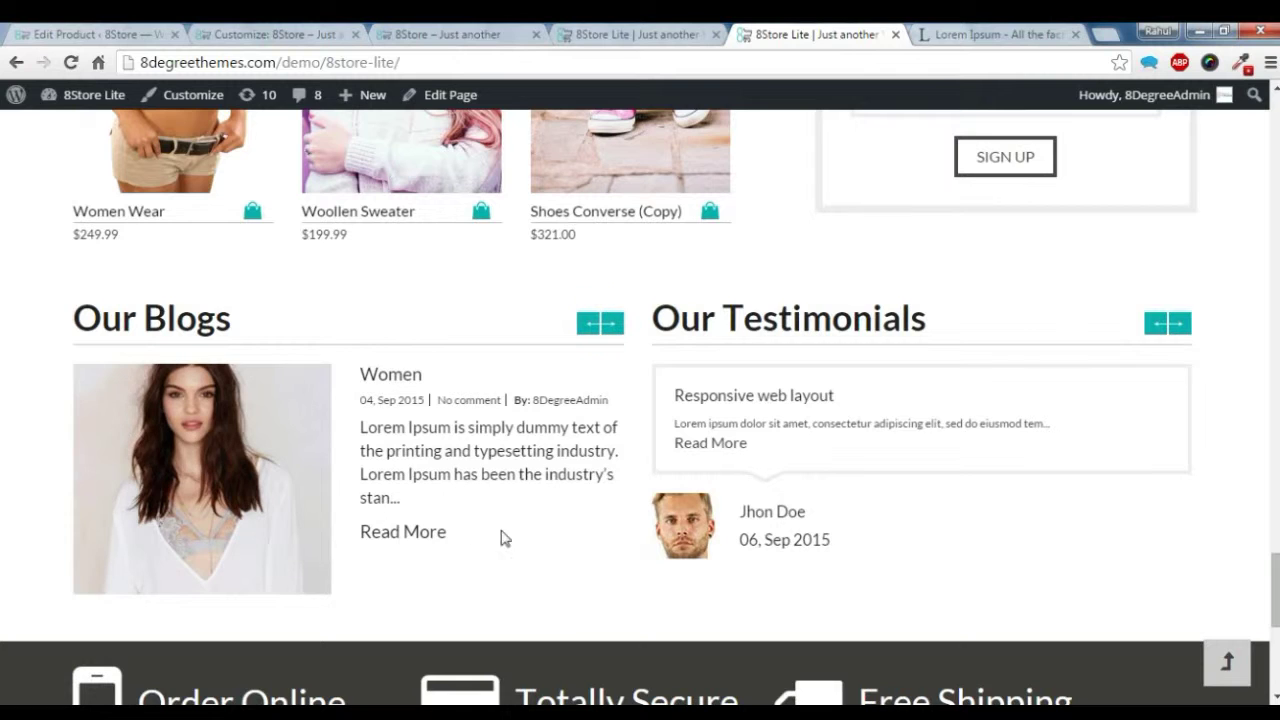
left_click(88, 33)
Step: From Posts > Categories, list the six Blog-category posts, then start a new post
scroll(45, 220, "up", 5)
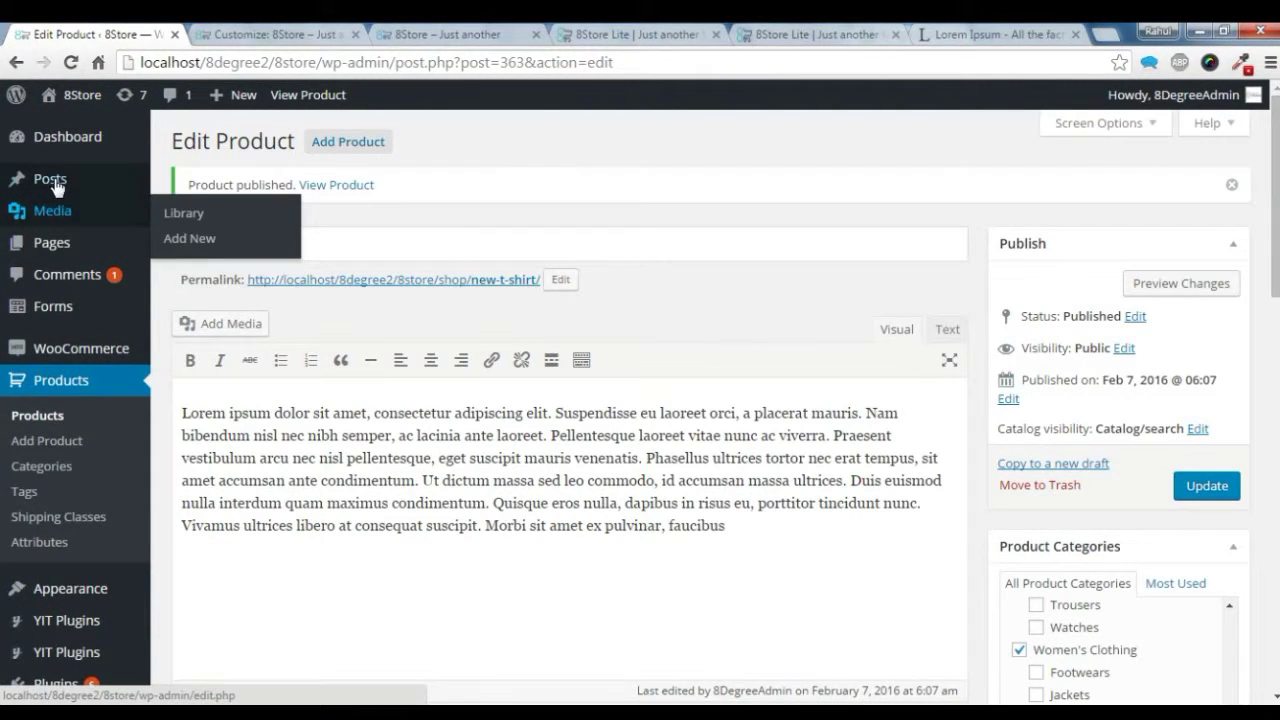
mouse_move(96, 190)
left_click(192, 240)
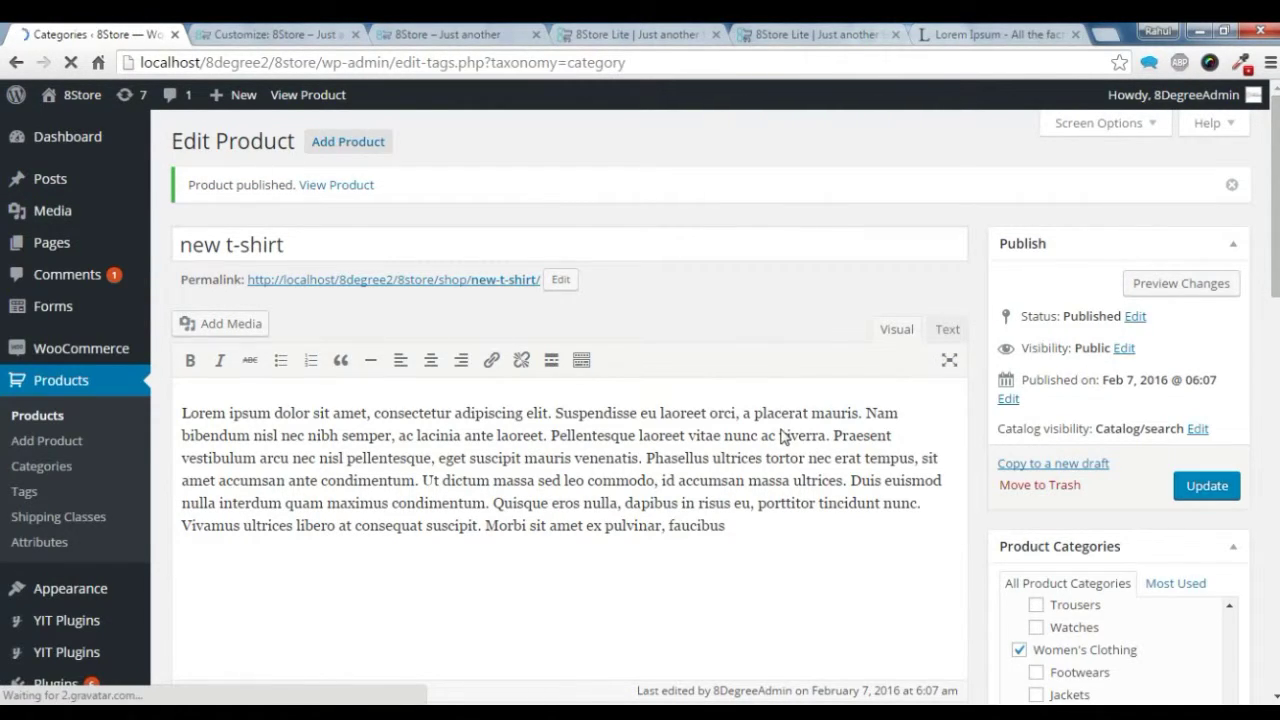
scroll(777, 435, "down", 1)
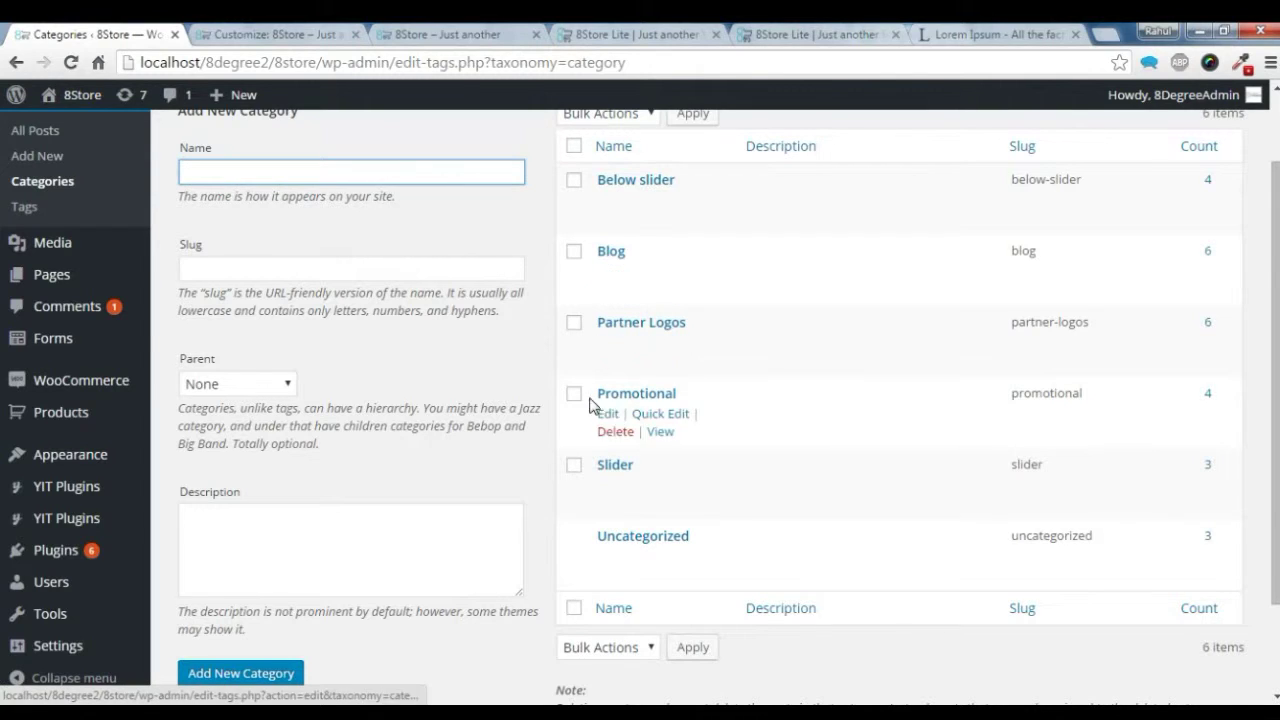
scroll(670, 452, "up", 1)
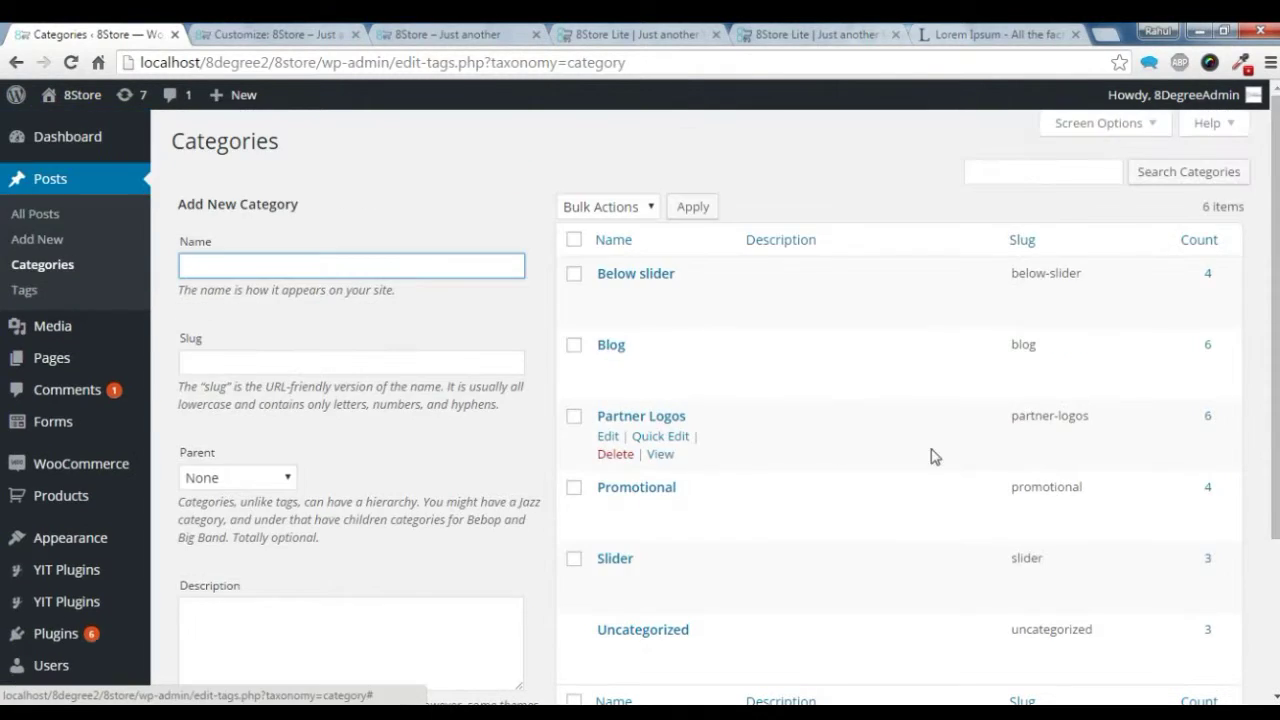
left_click(1207, 344)
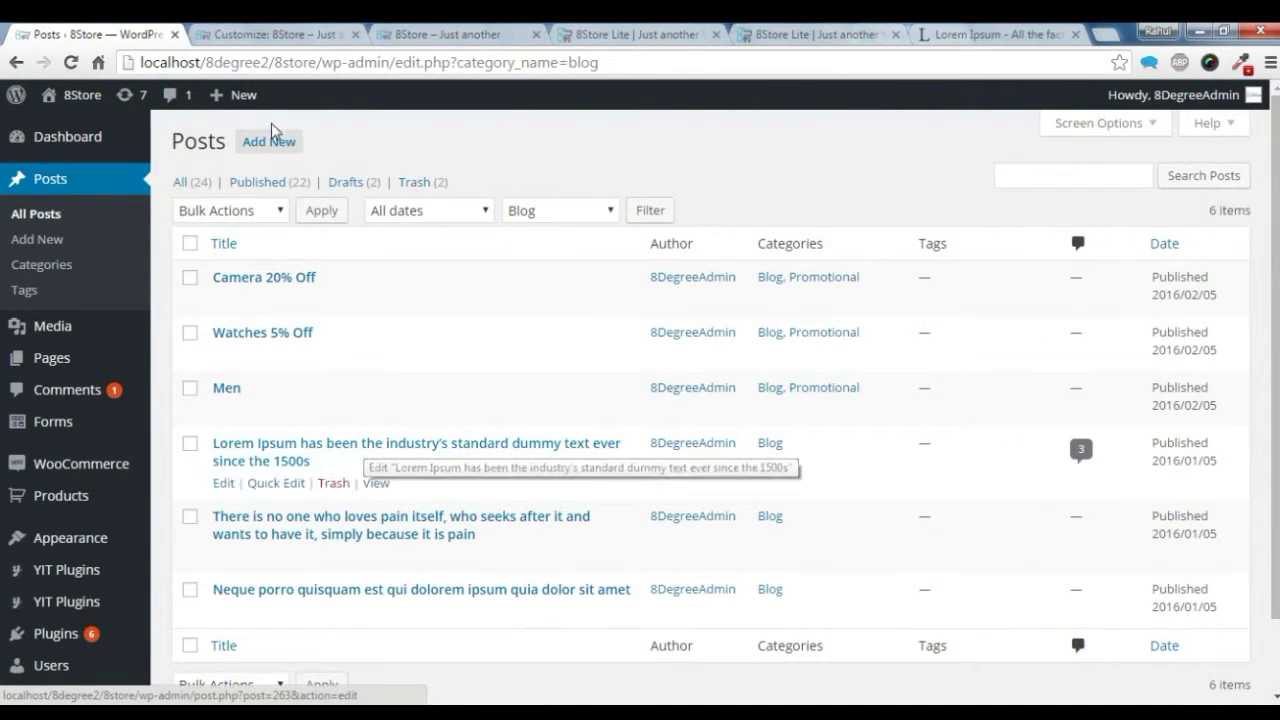
left_click(268, 150)
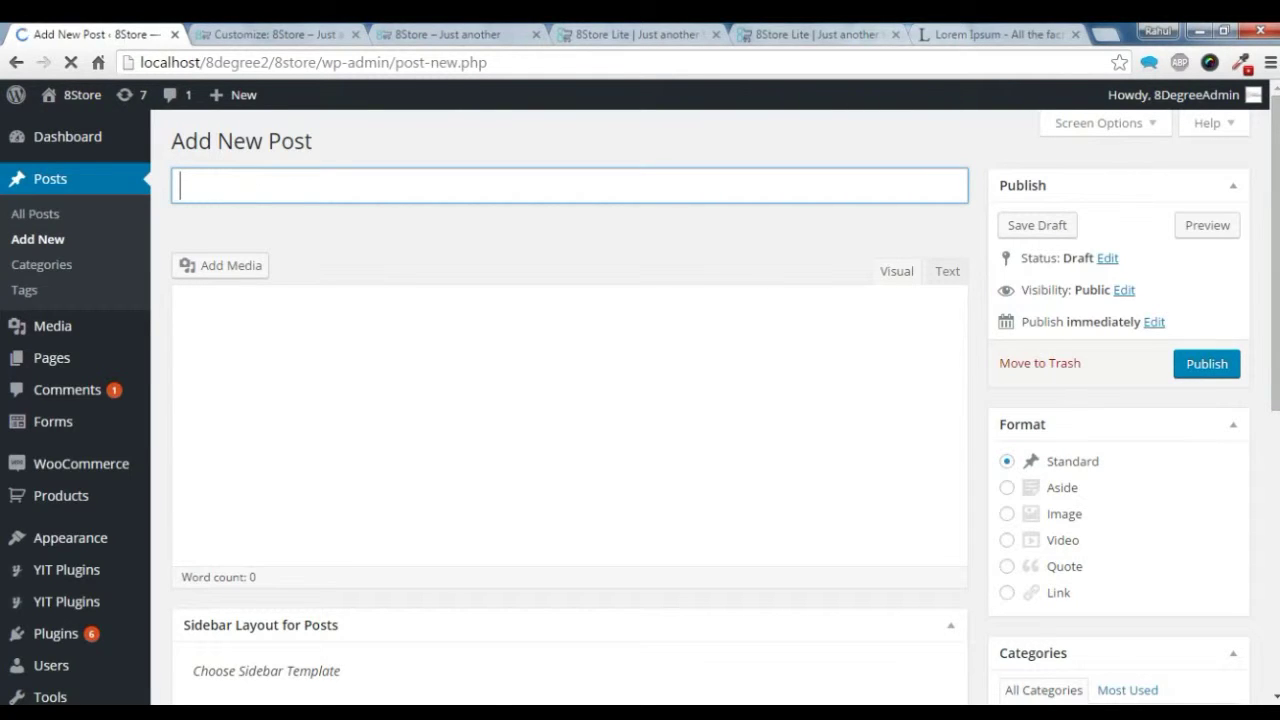
Step: Title the post 'New Blog' and copy the first Lorem Ipsum paragraph from lipsum.com
type("New Blog")
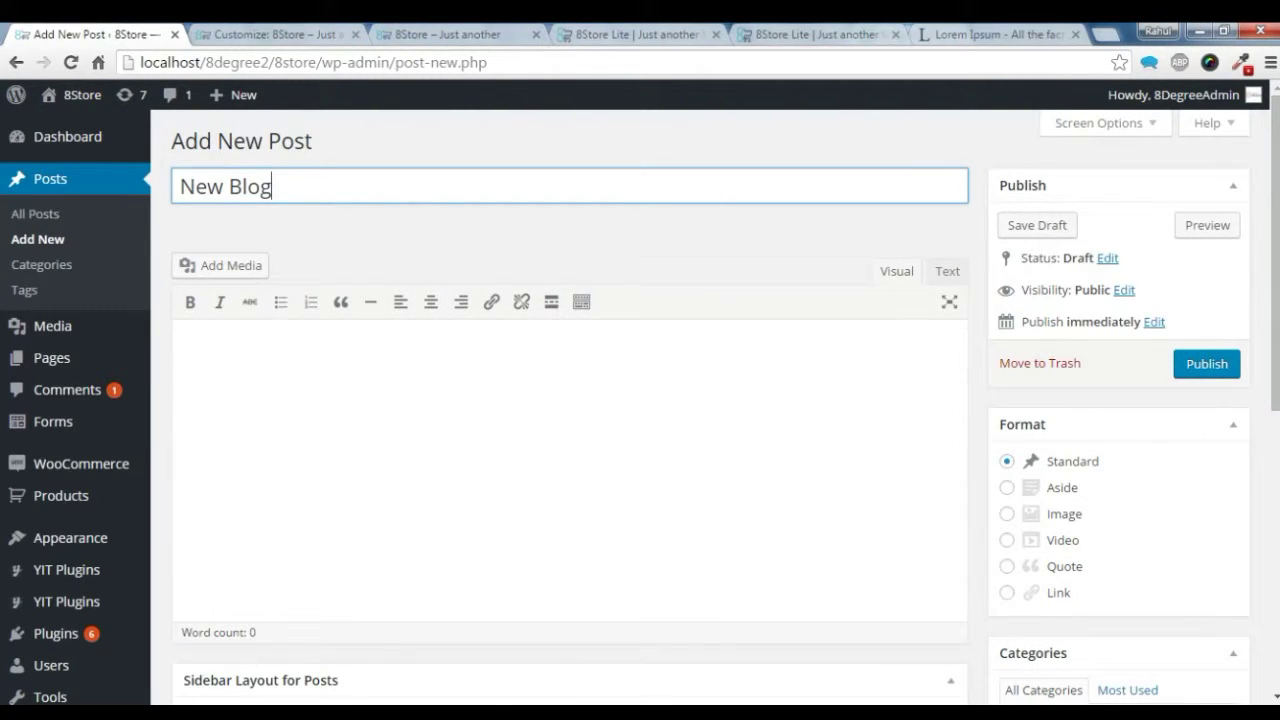
left_click(182, 354)
left_click(995, 34)
left_click(395, 452)
left_click_drag(517, 503, 303, 411)
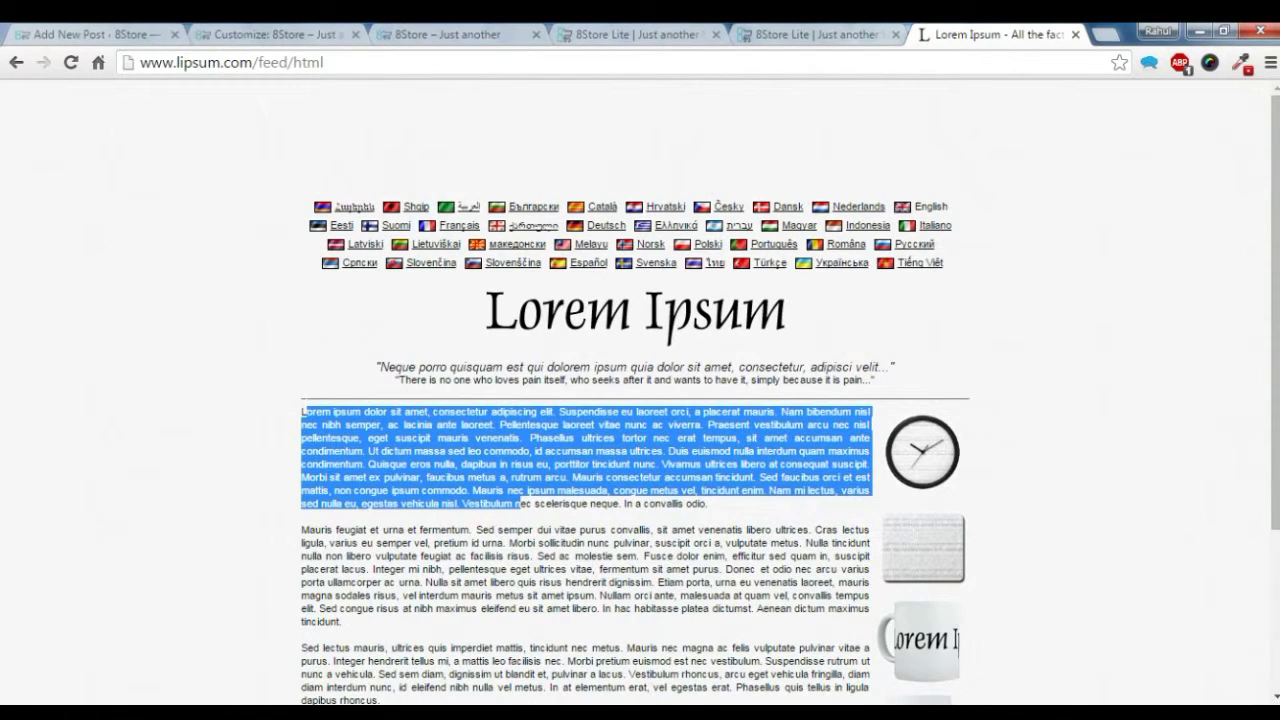
right_click(329, 424)
left_click(338, 433)
Step: Paste the Lorem Ipsum paragraph into the post body and file it under Blog
left_click(137, 34)
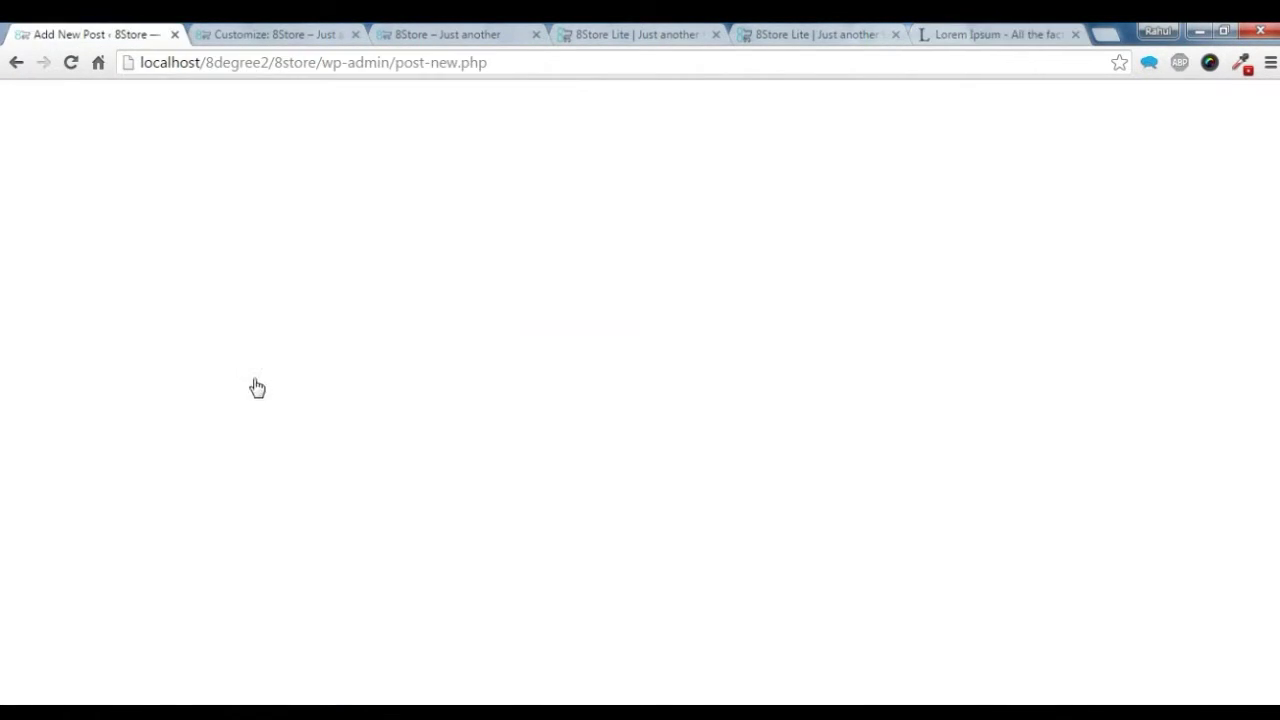
right_click(270, 396)
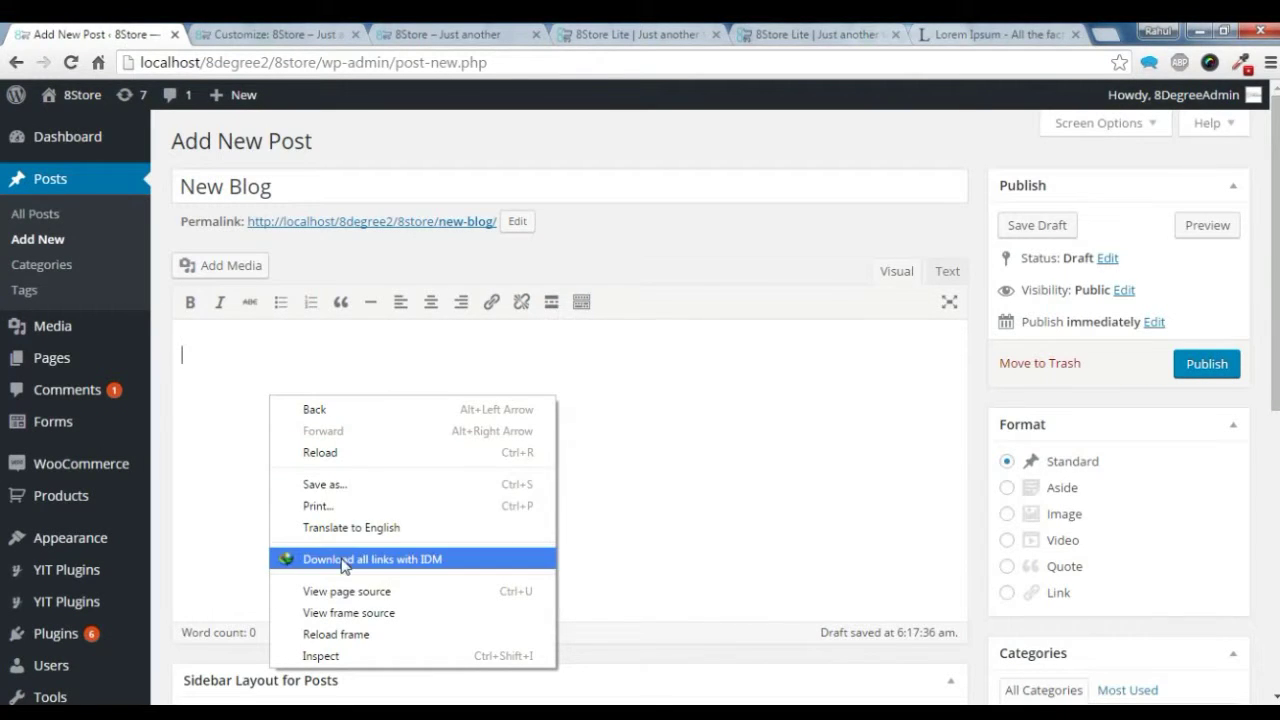
right_click(226, 338)
left_click(272, 449)
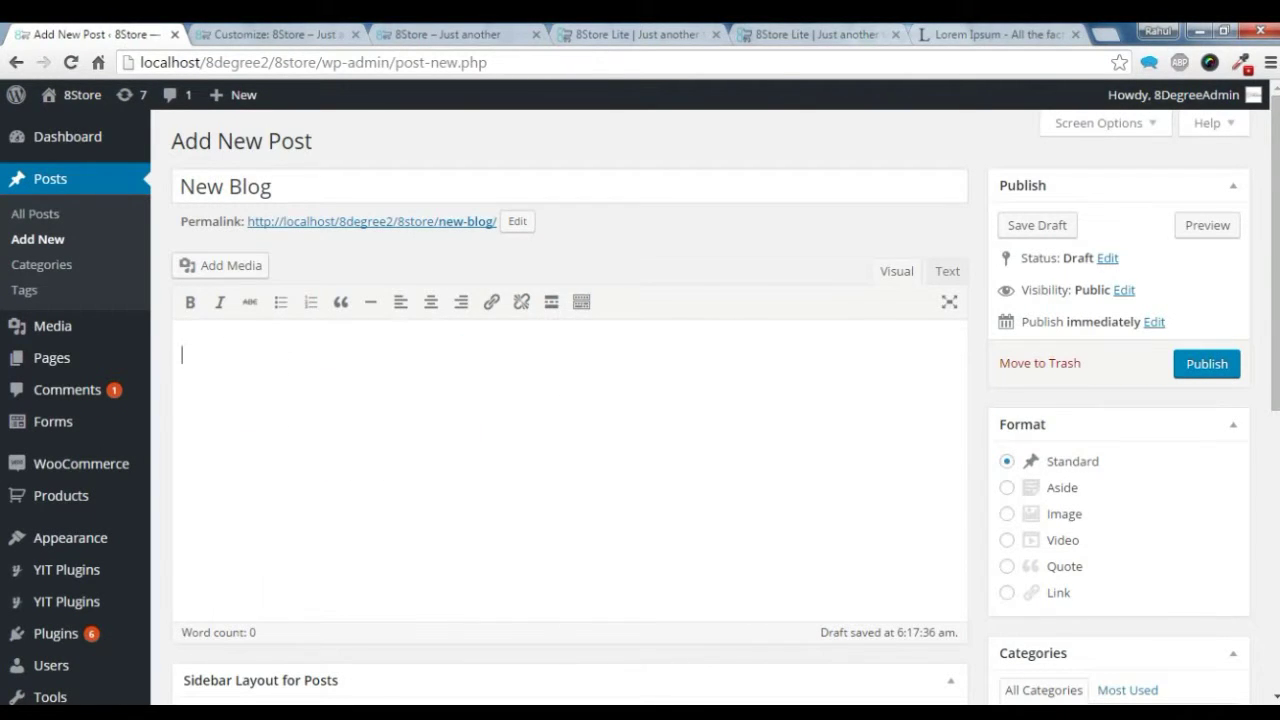
scroll(757, 477, "down", 1)
scroll(757, 477, "down", 2)
left_click(1020, 471)
scroll(1155, 497, "up", 2)
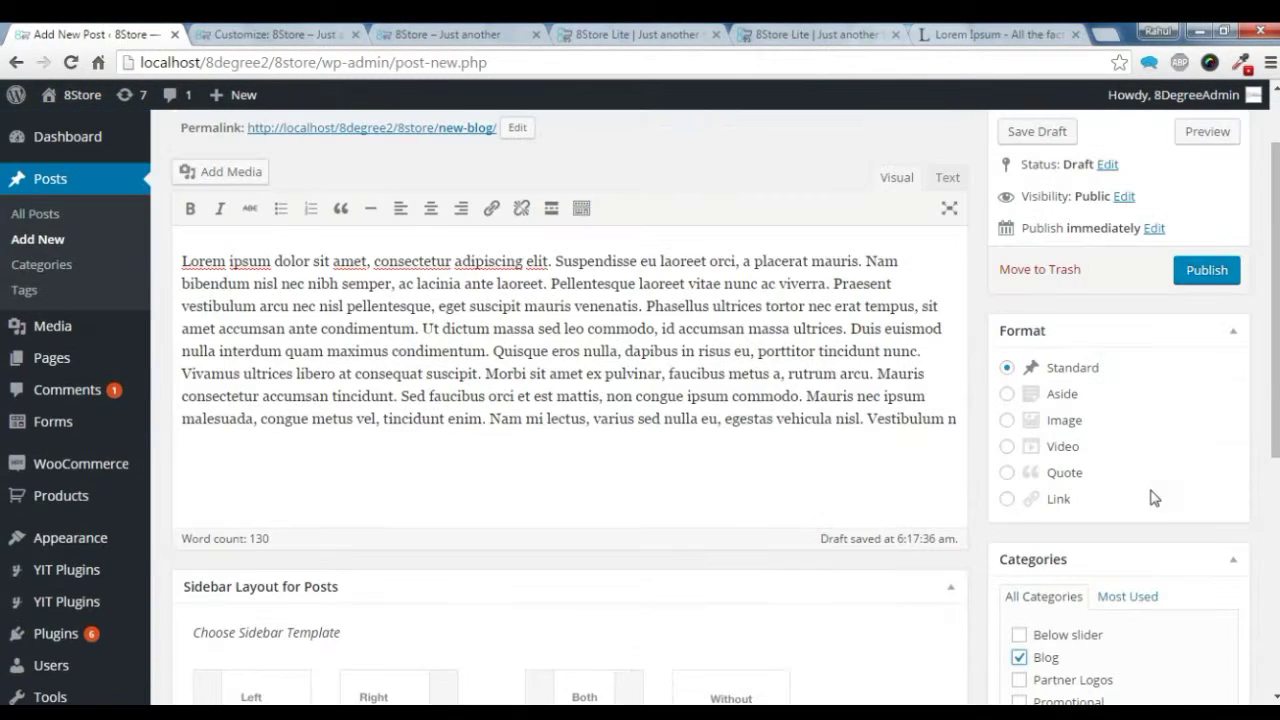
scroll(1040, 503, "down", 5)
Step: Set the heart image gifts.png as featured image and publish the New Blog post
left_click(1072, 606)
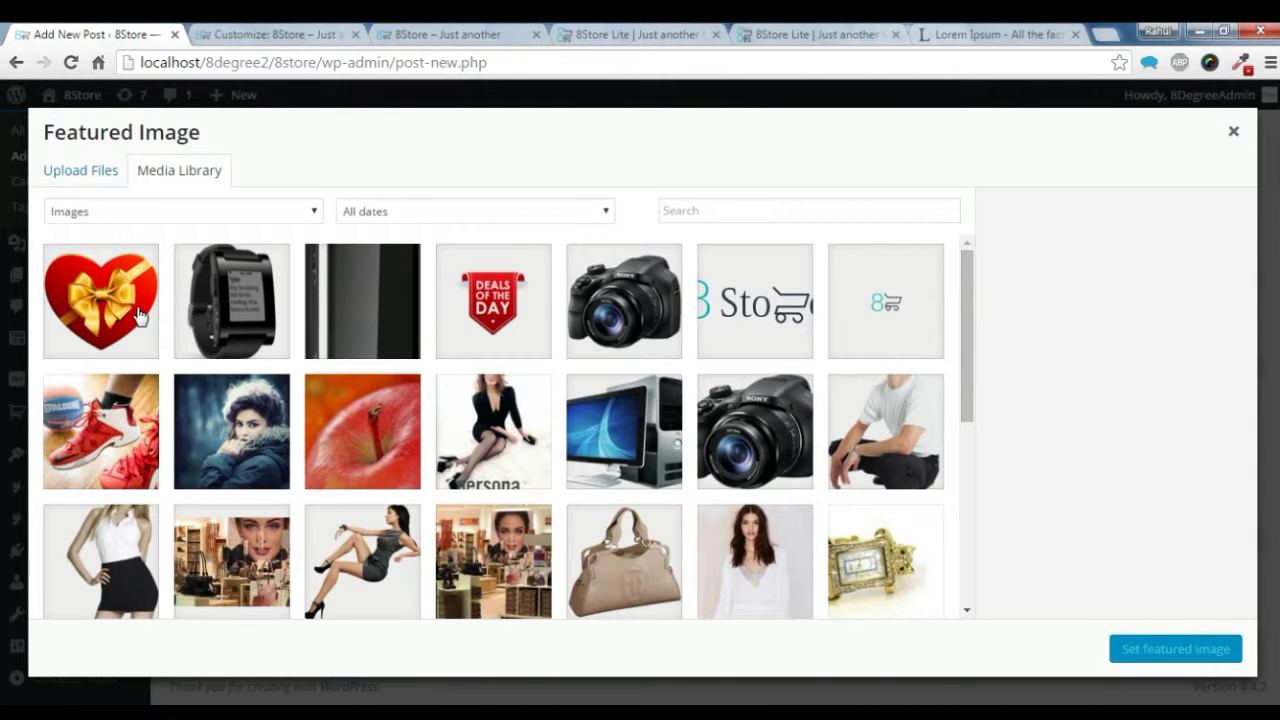
left_click(140, 314)
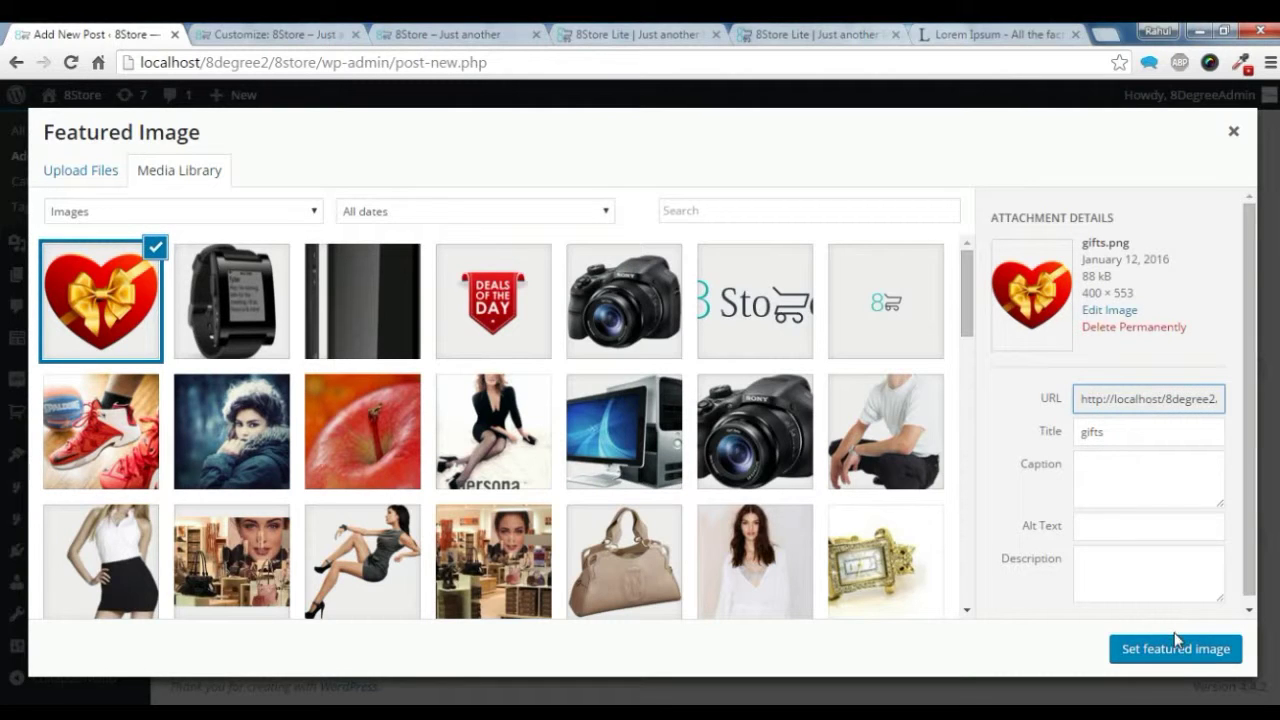
left_click(1140, 650)
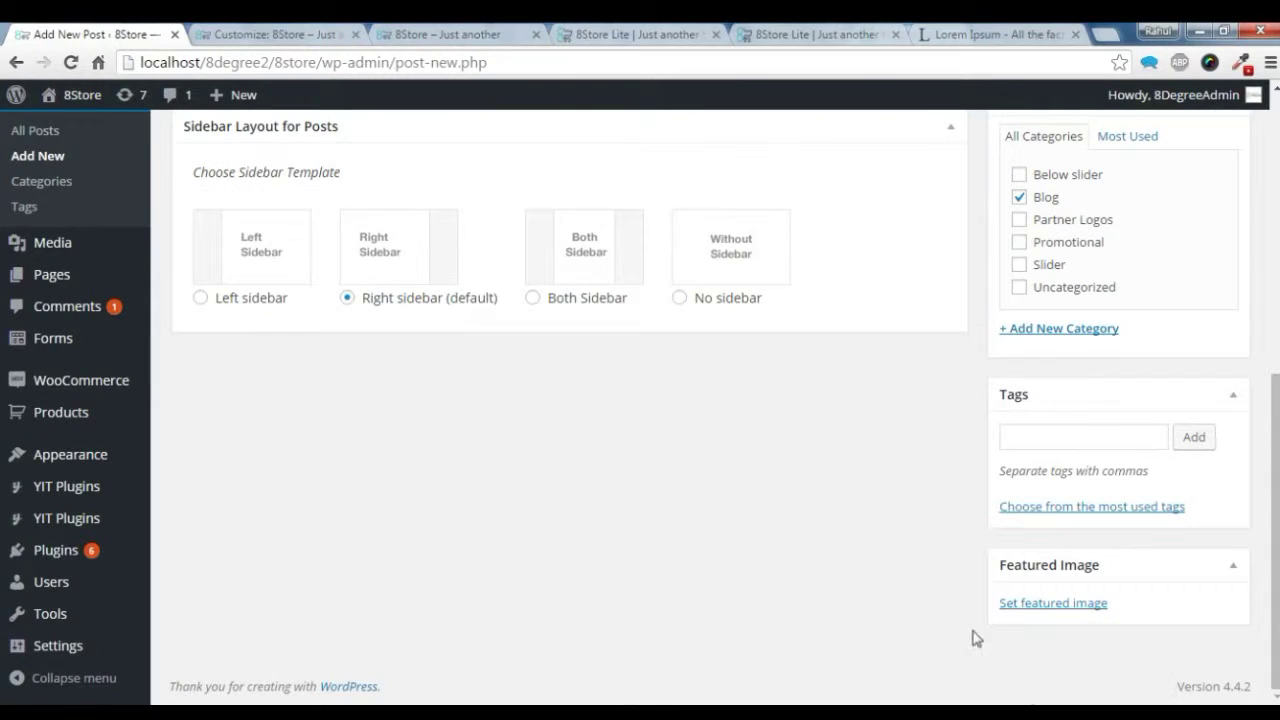
scroll(871, 497, "up", 5)
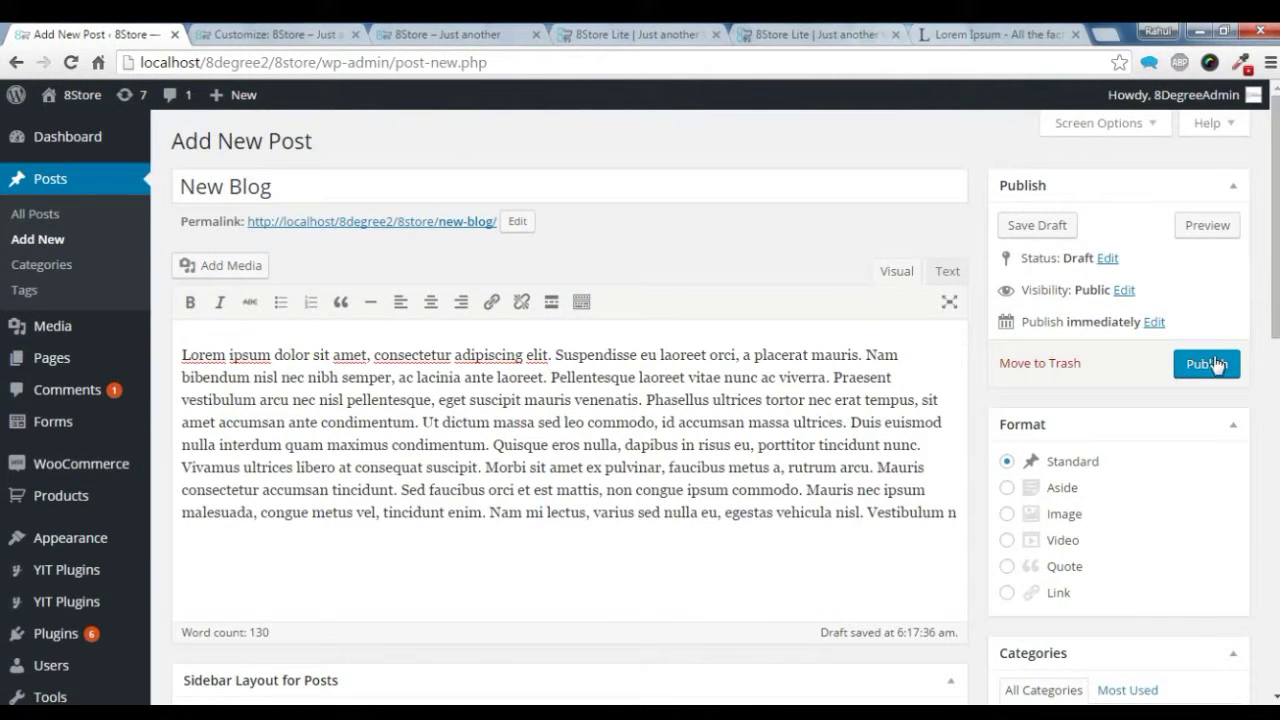
left_click(1216, 364)
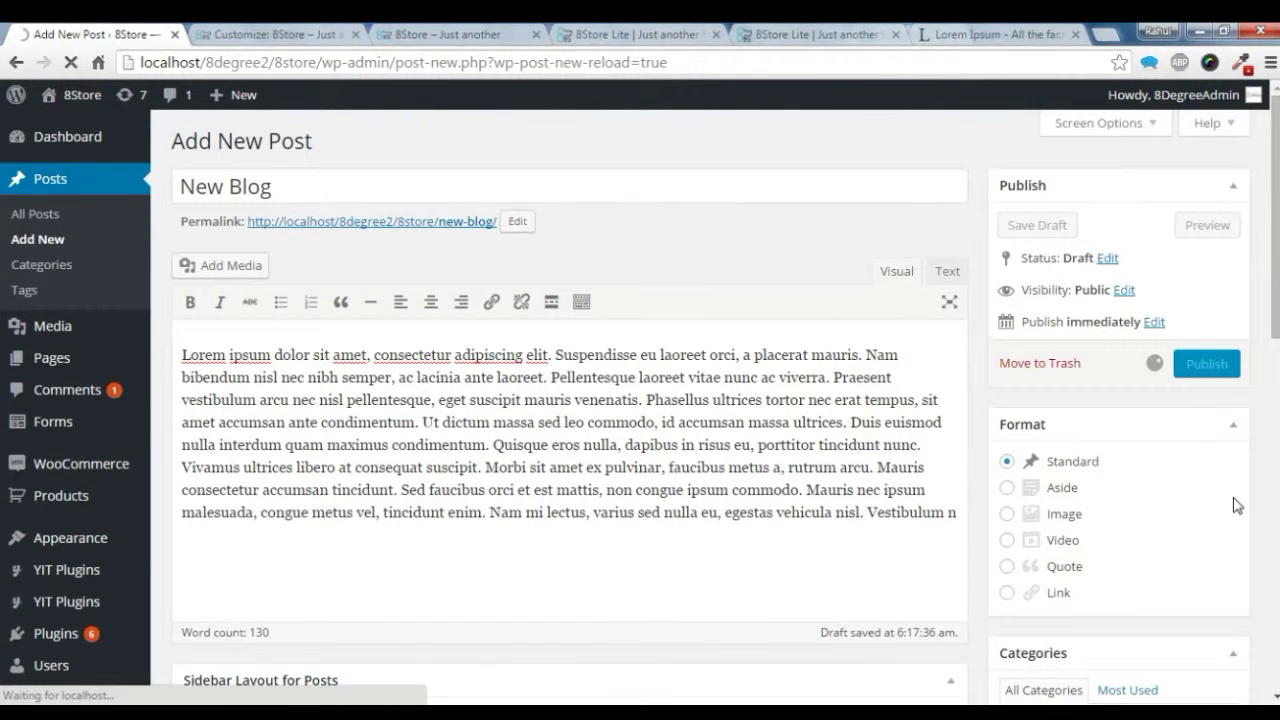
Step: In the theme customizer, return to the top-level sections and save and publish
left_click(247, 30)
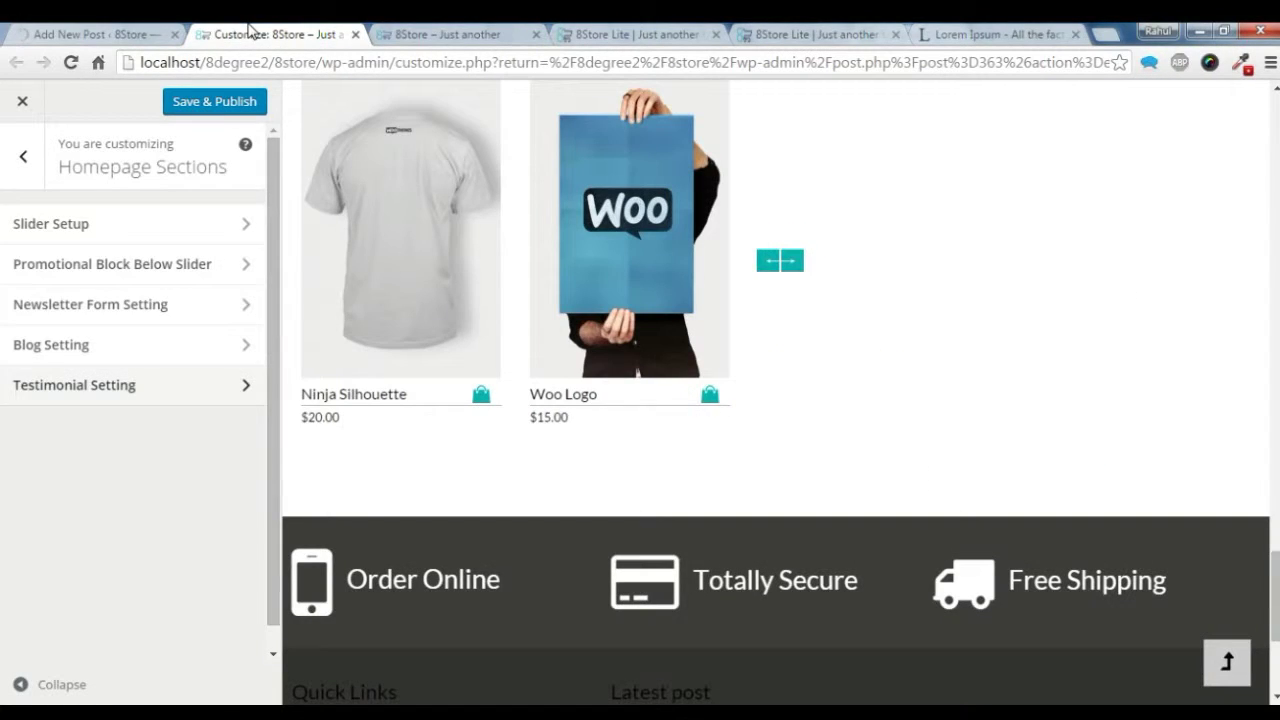
left_click(35, 158)
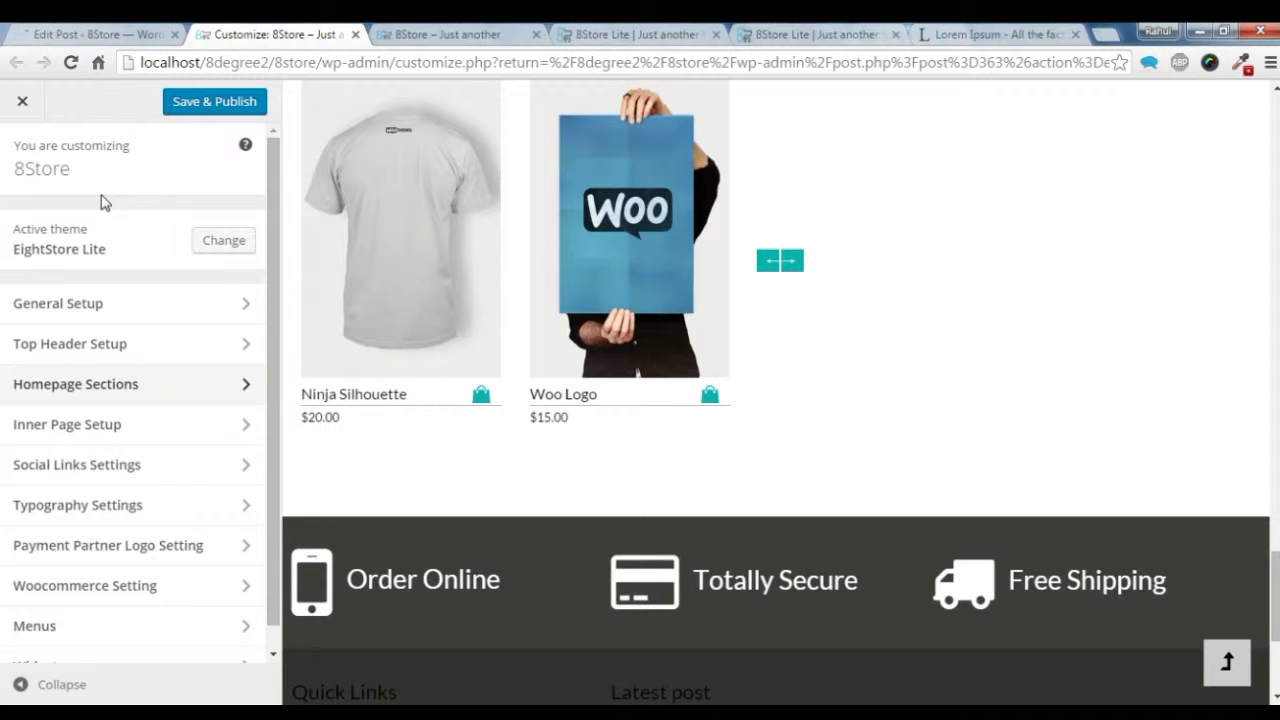
left_click(180, 101)
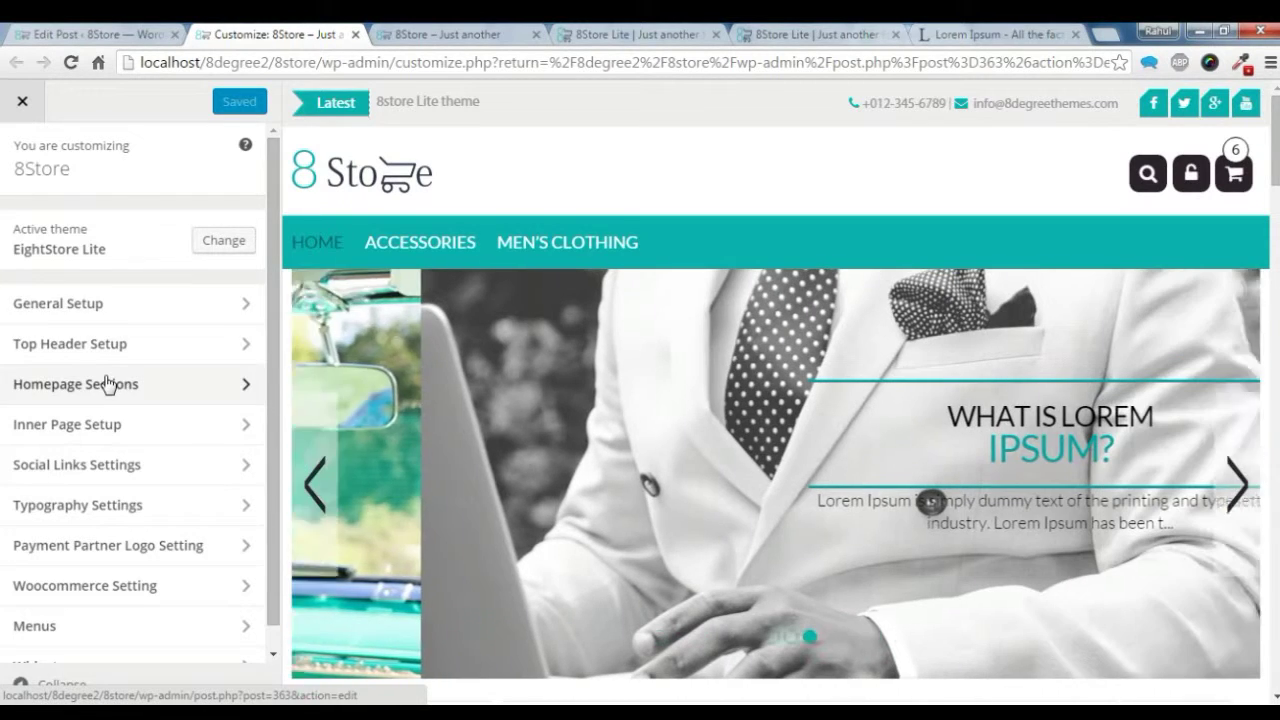
Step: In Blog Setting, keep the title 'Our Blogs' and feed the section from the Blog category
left_click(110, 384)
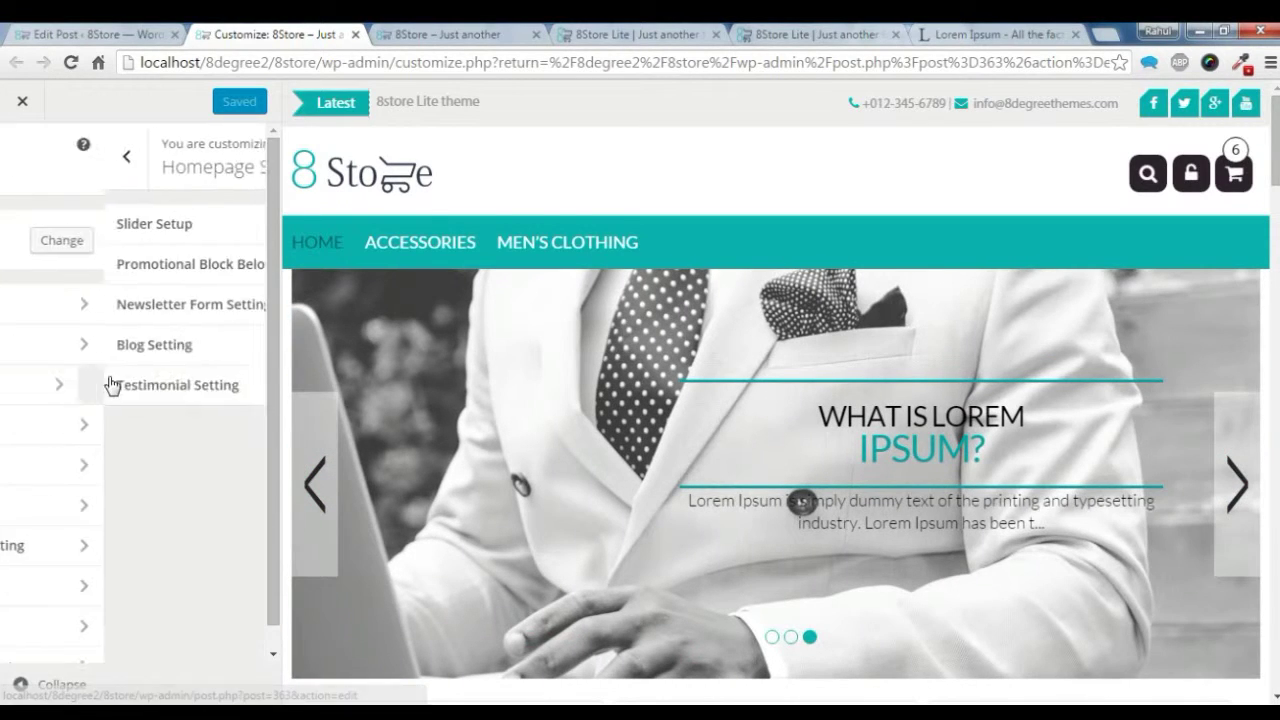
left_click(163, 358)
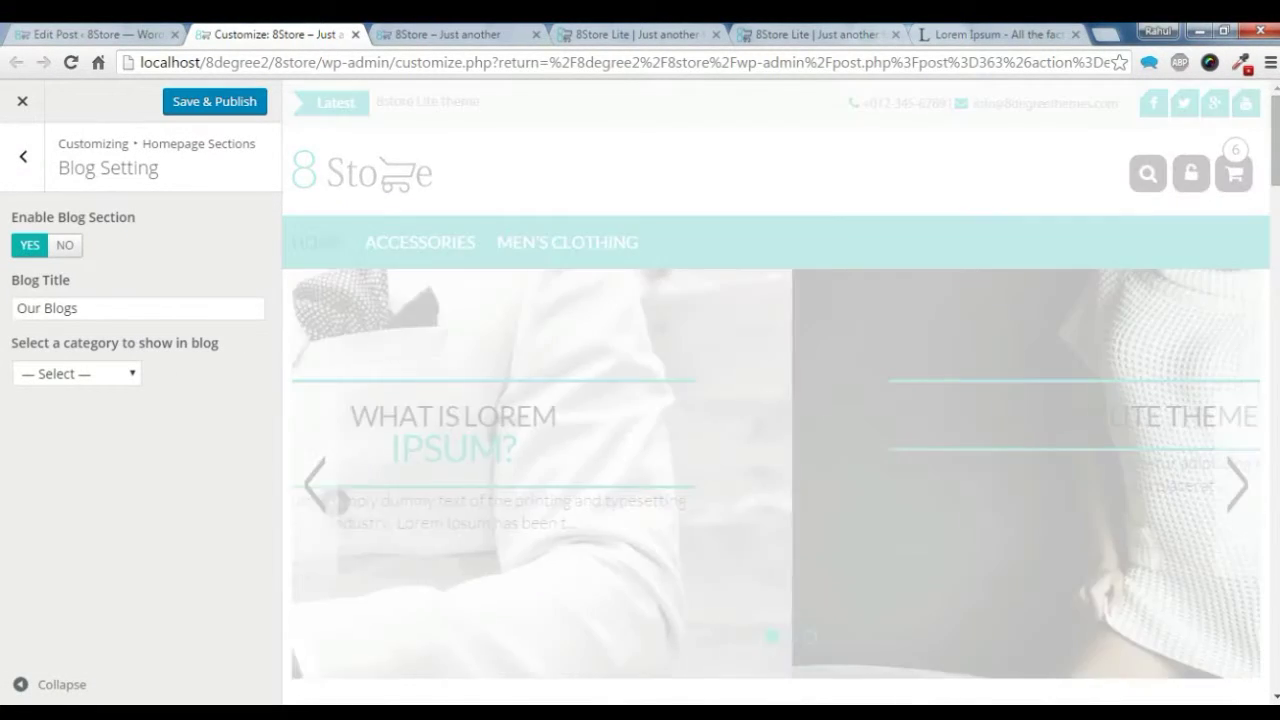
triple_click(40, 308)
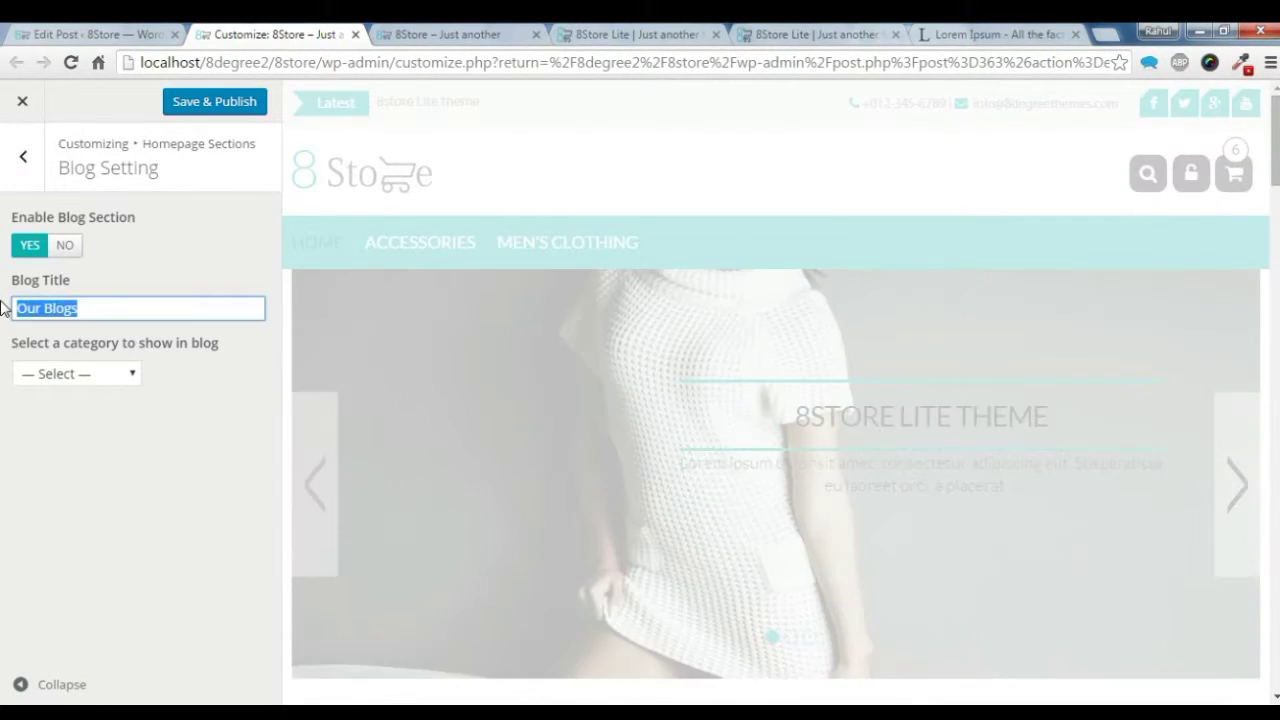
left_click(131, 373)
left_click(78, 490)
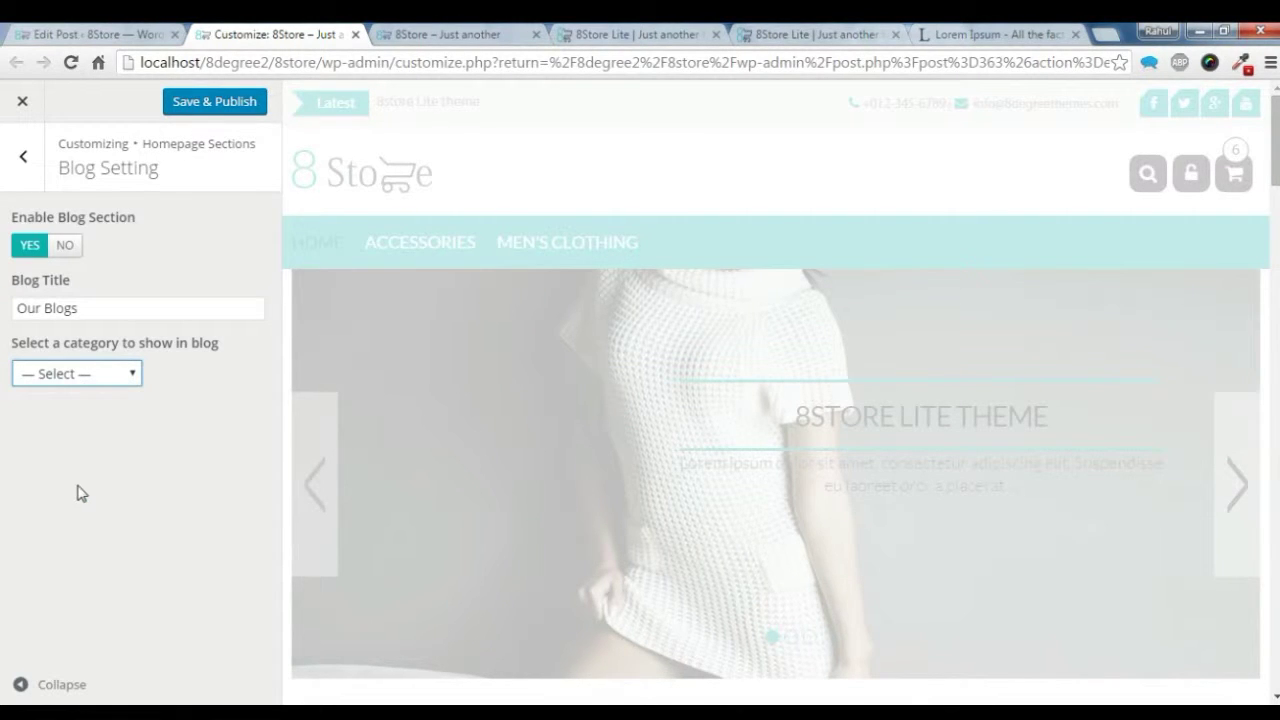
scroll(480, 403, "down", 3)
scroll(480, 403, "down", 15)
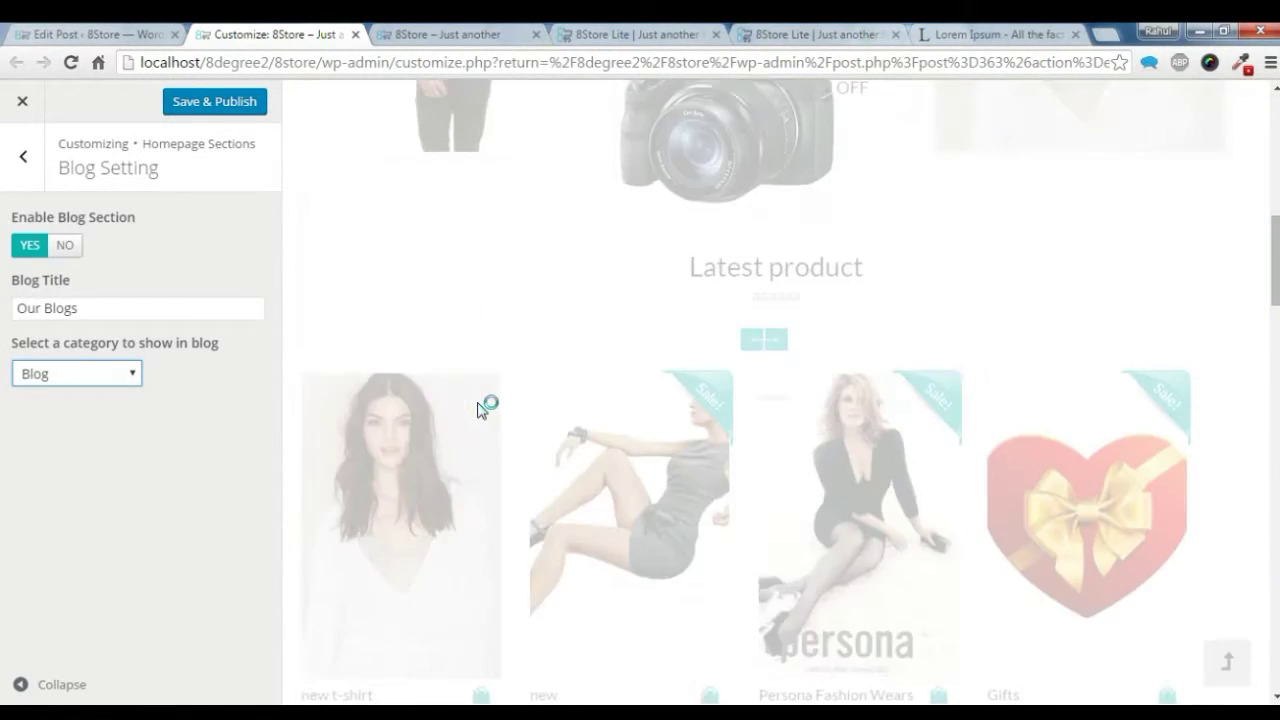
scroll(475, 401, "down", 15)
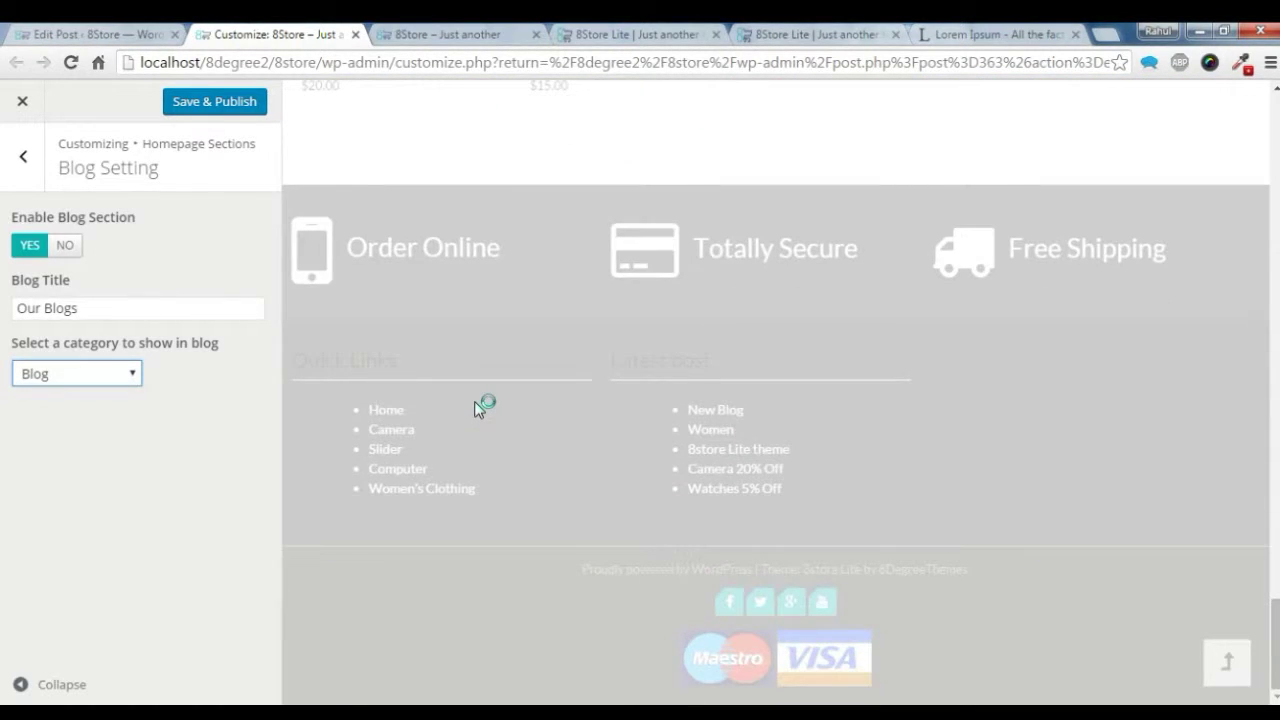
scroll(474, 401, "up", 3)
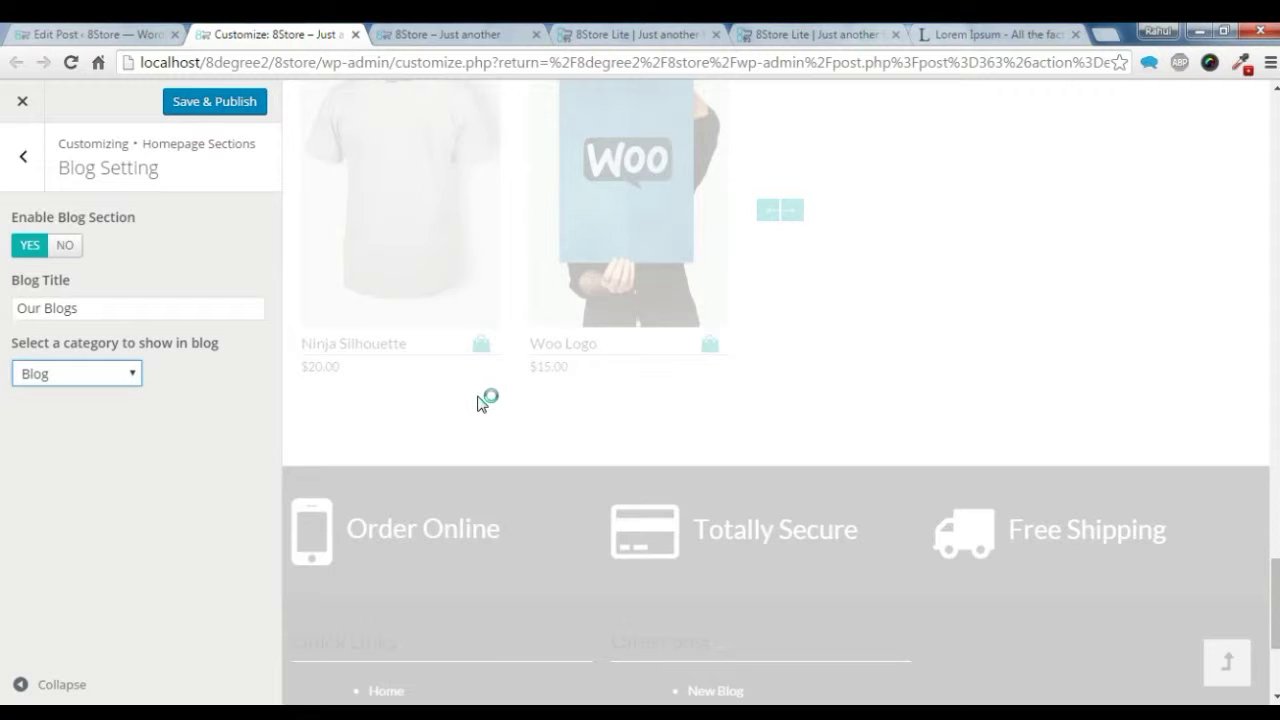
scroll(565, 405, "down", 2)
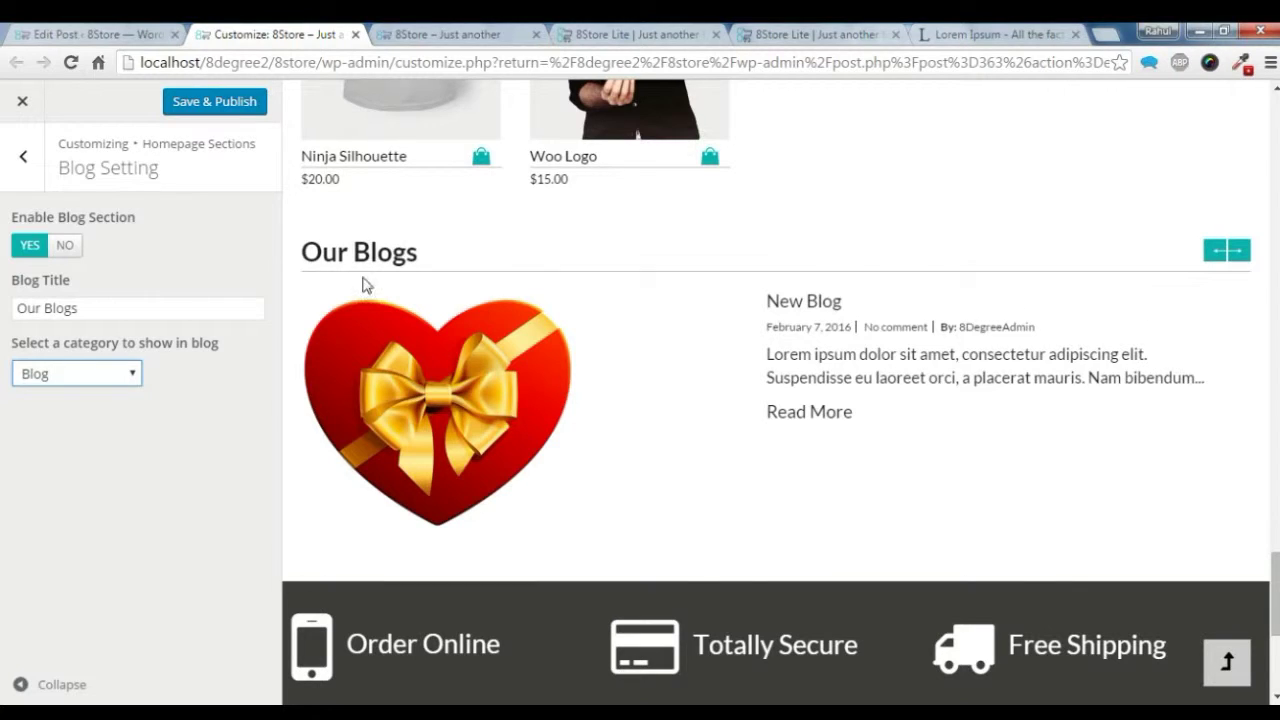
left_click(21, 180)
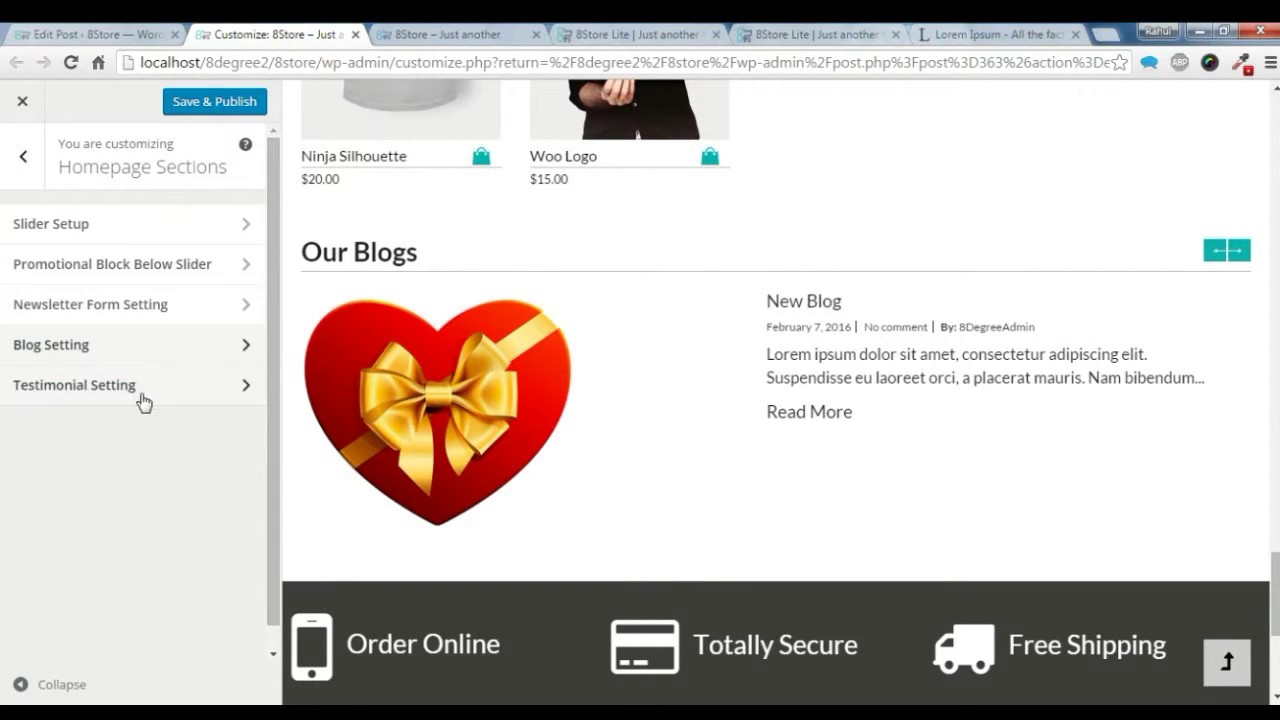
left_click(52, 33)
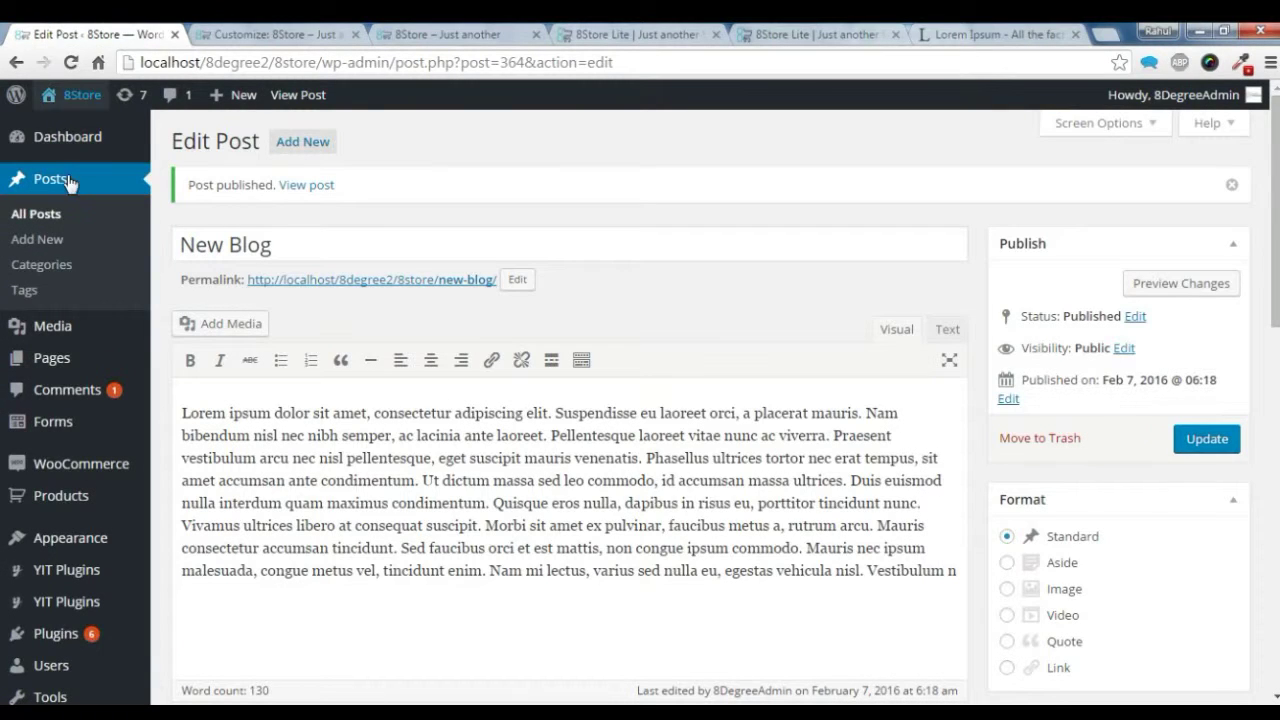
Step: Add a 'testimonial' category, list its (empty) posts, and start a new post
left_click(47, 272)
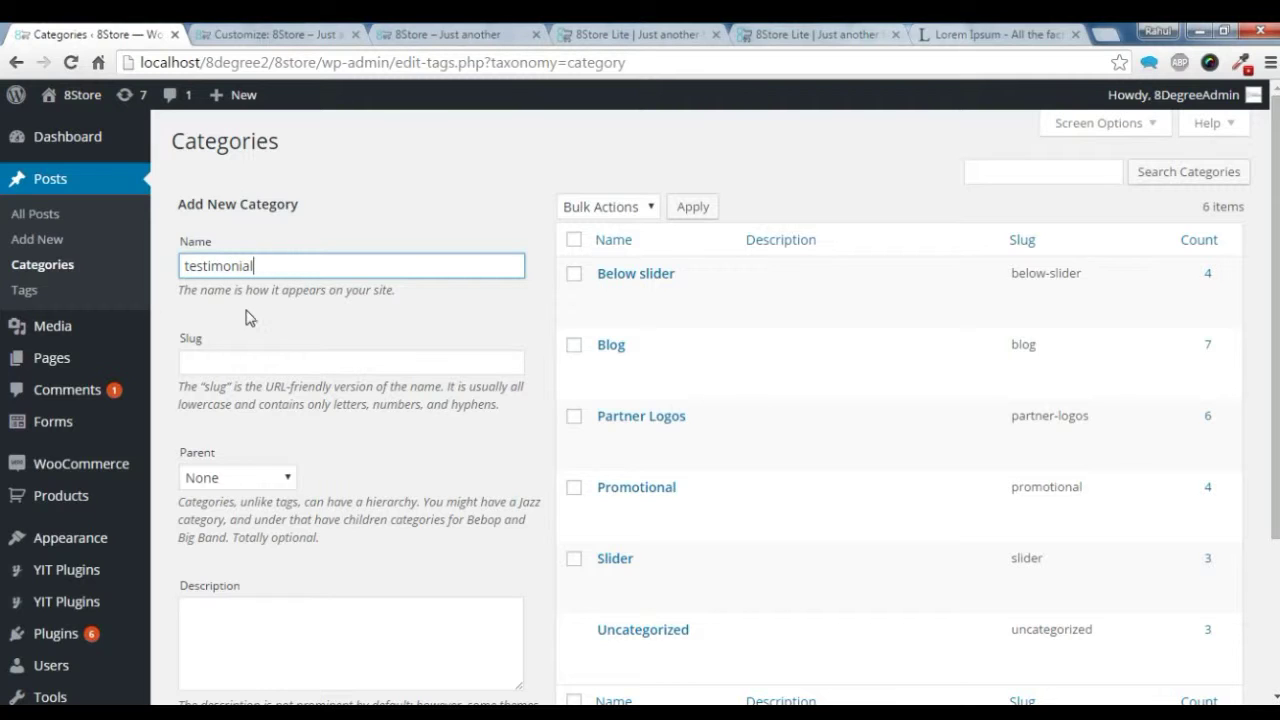
scroll(280, 555, "down", 3)
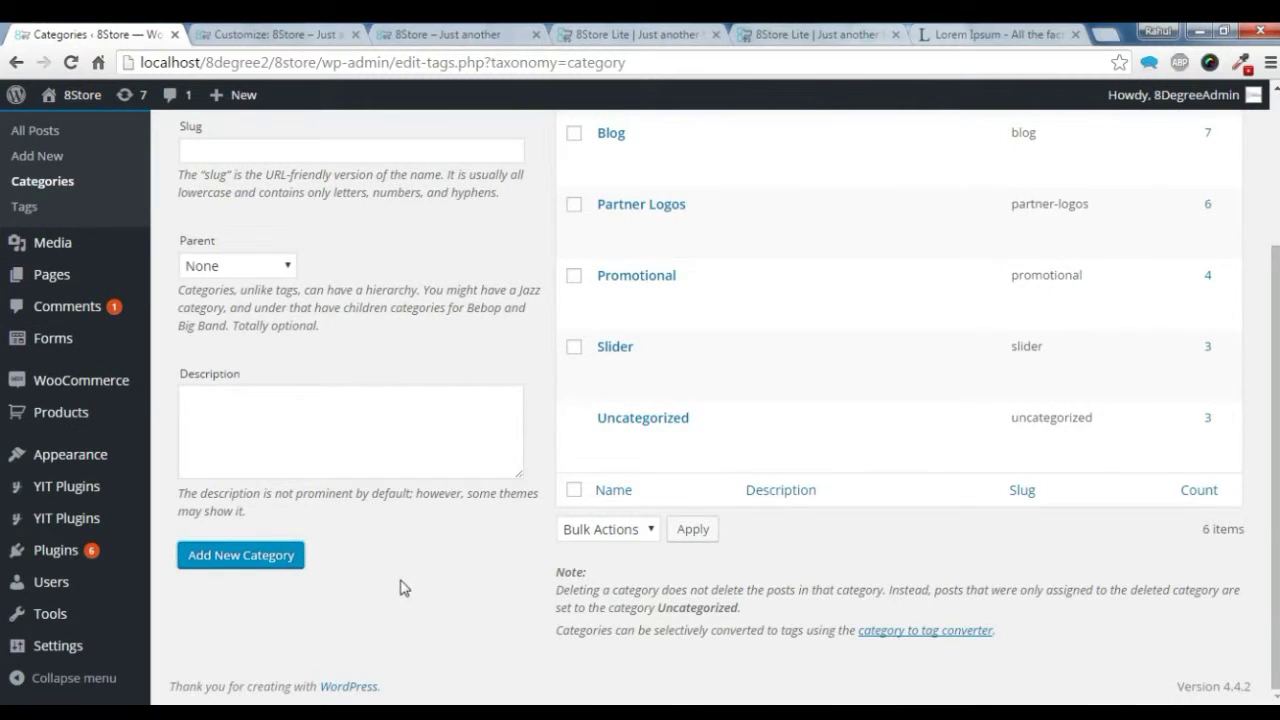
scroll(800, 580, "up", 3)
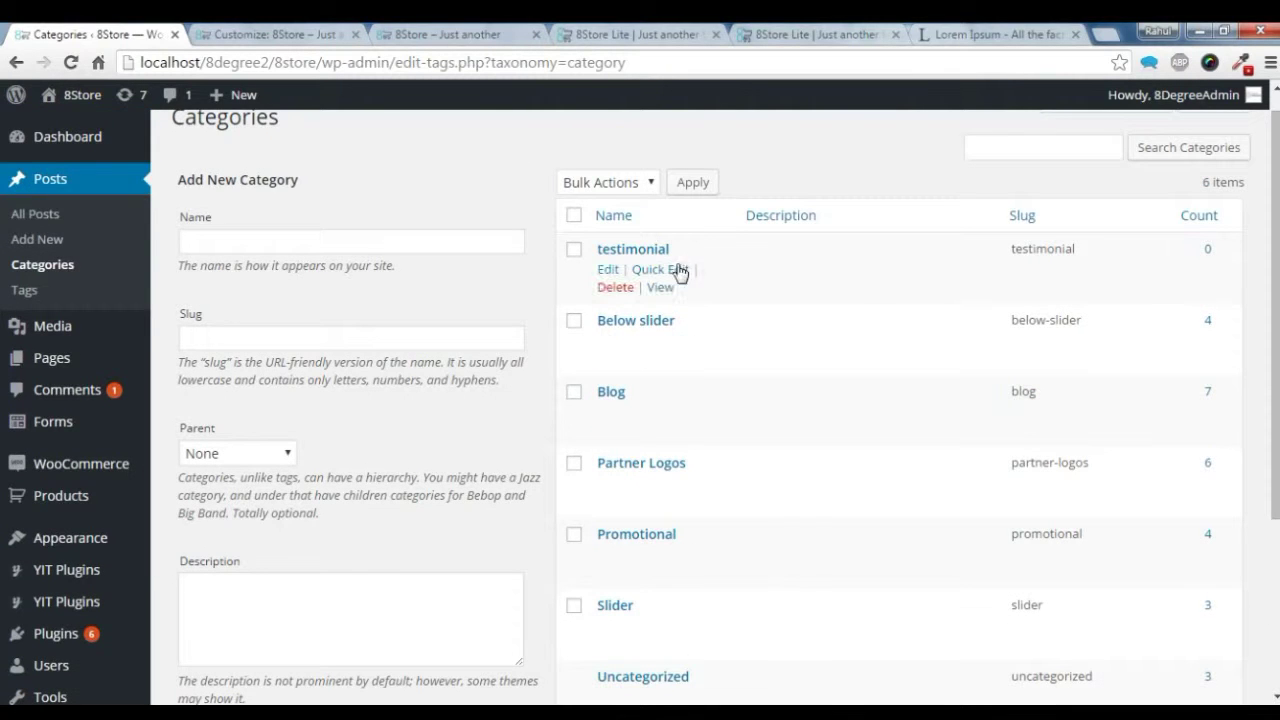
left_click(1207, 252)
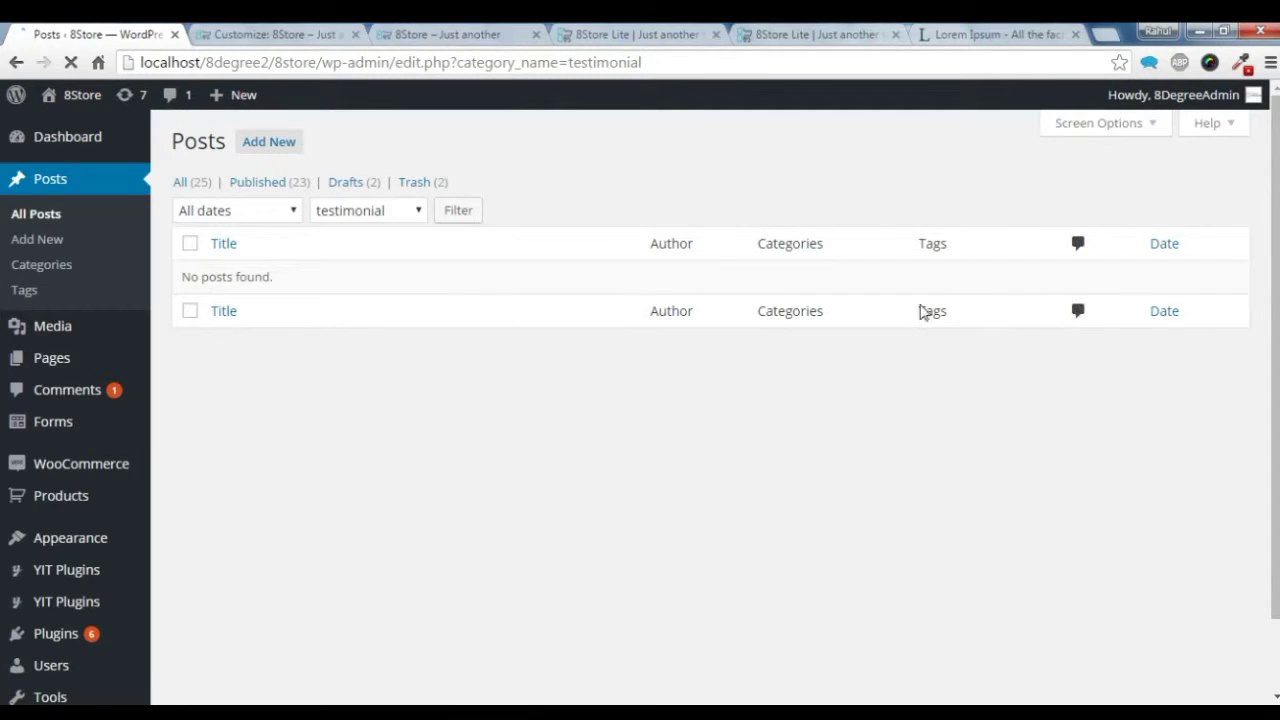
left_click(270, 145)
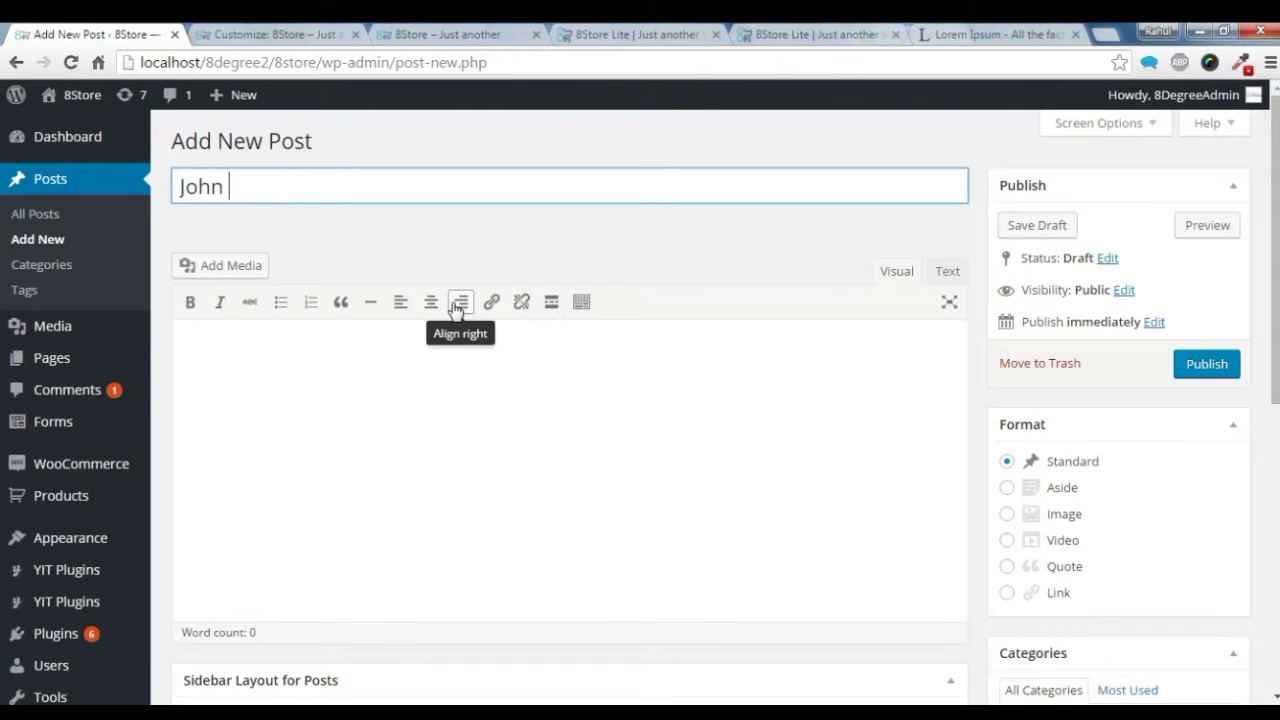
Step: Copy the first Lorem Ipsum paragraph from lipsum.com for the post body
left_click(456, 345)
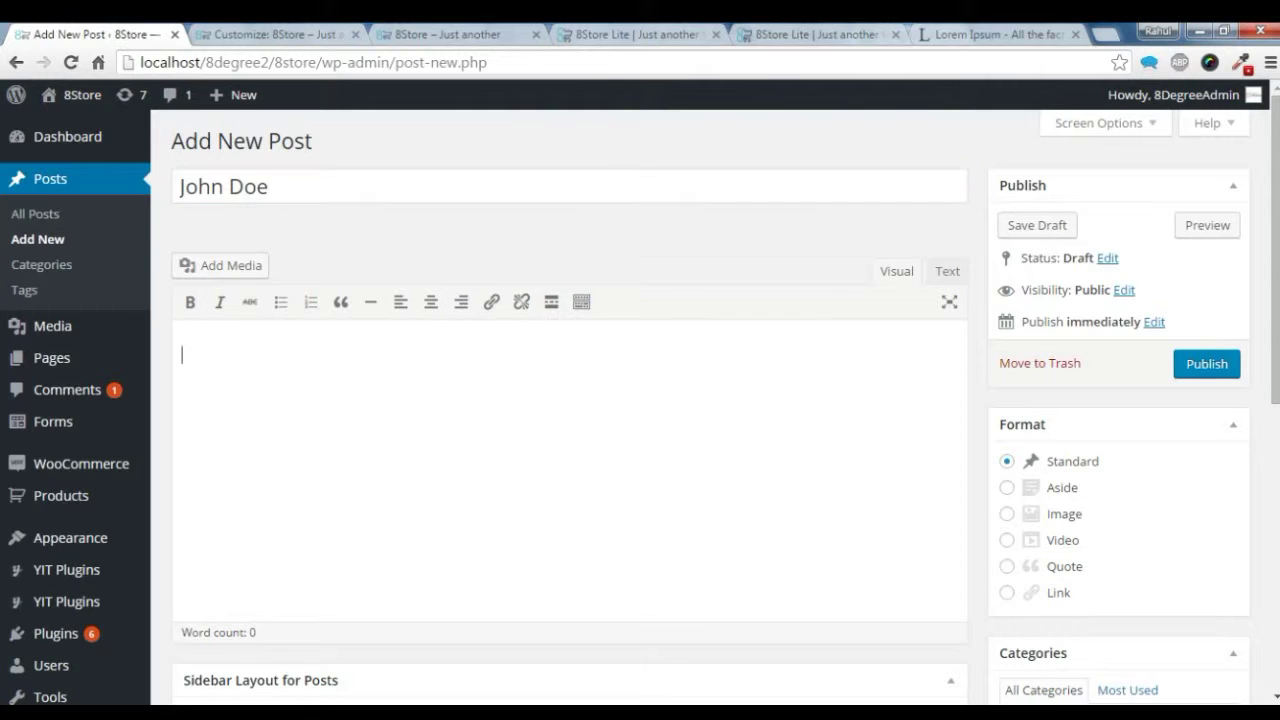
key("ctrl+9")
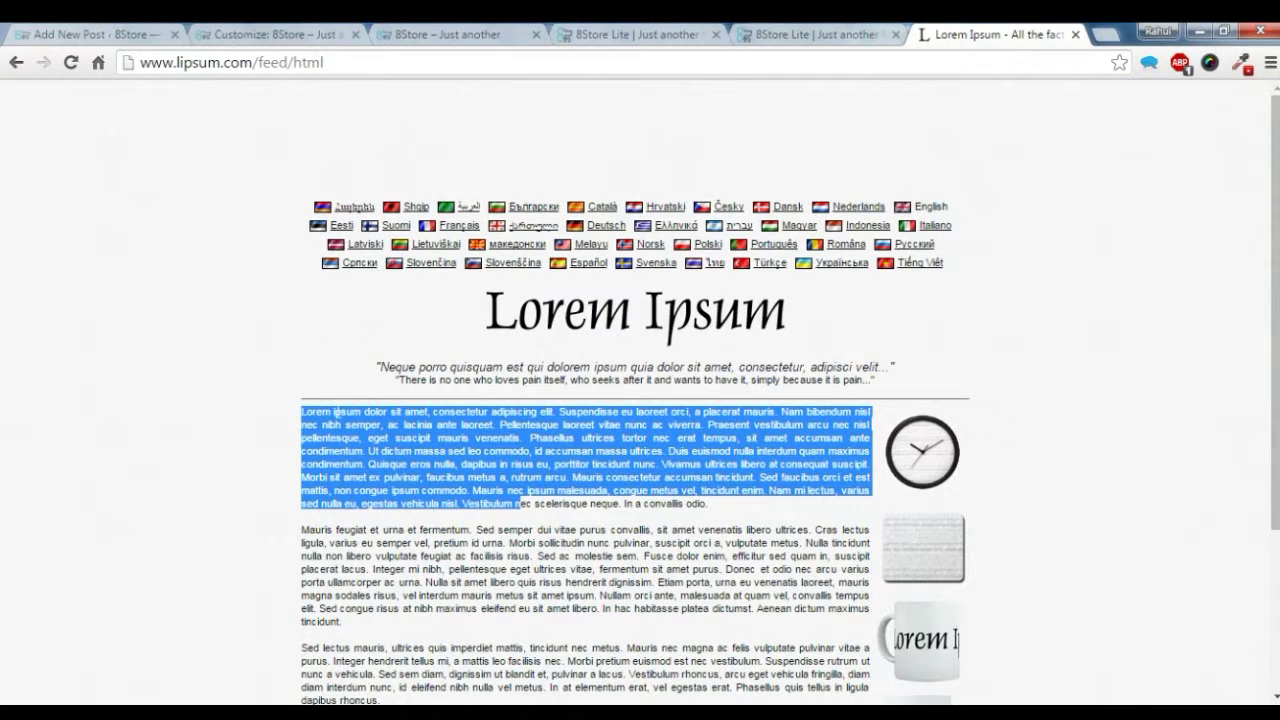
left_click(336, 412)
left_click_drag(302, 411, 321, 424)
right_click(321, 424)
left_click(345, 426)
Step: Paste the 19-word text into the body, tick the testimonial category, and open the featured image picker
left_click(80, 34)
right_click(208, 390)
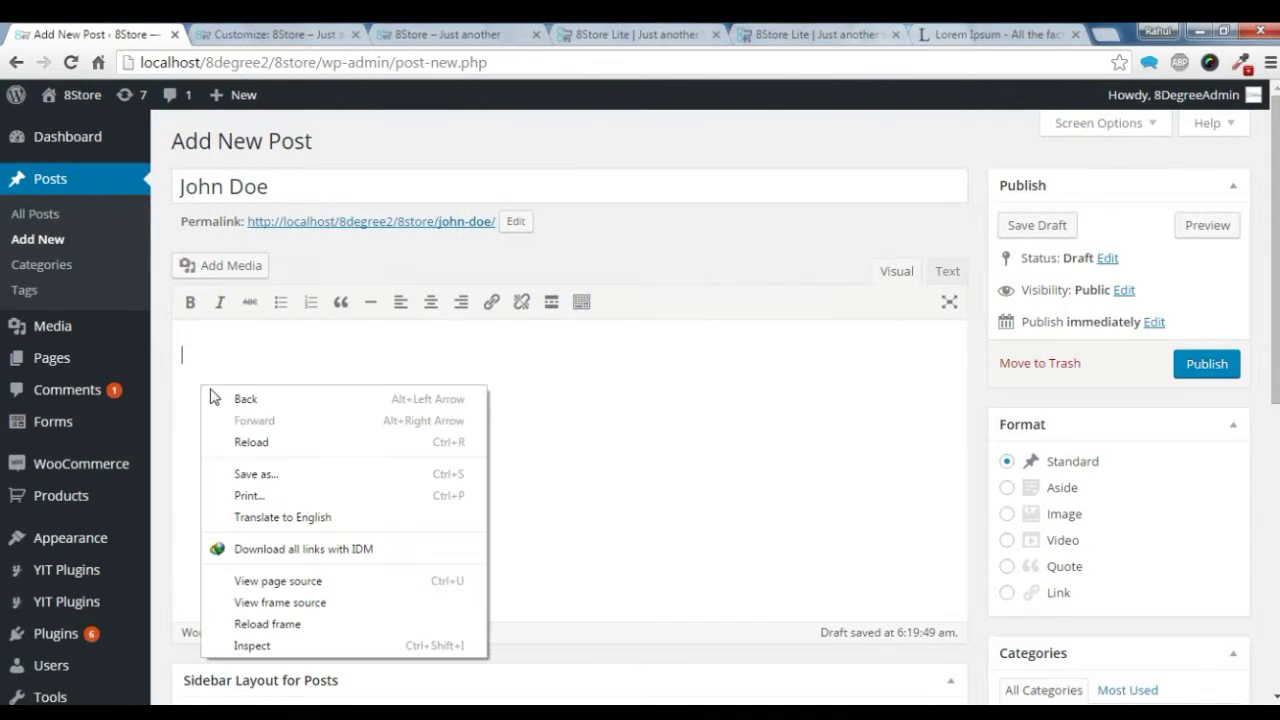
right_click(218, 357)
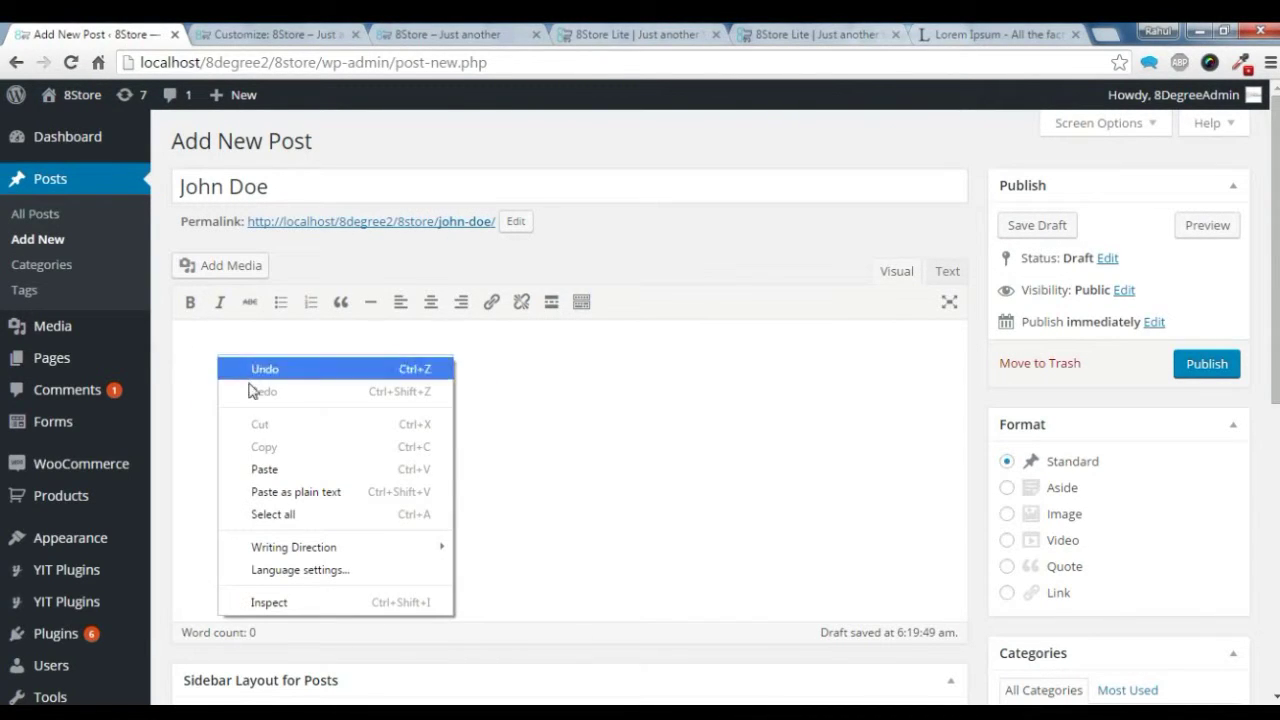
left_click(265, 470)
scroll(606, 460, "down", 3)
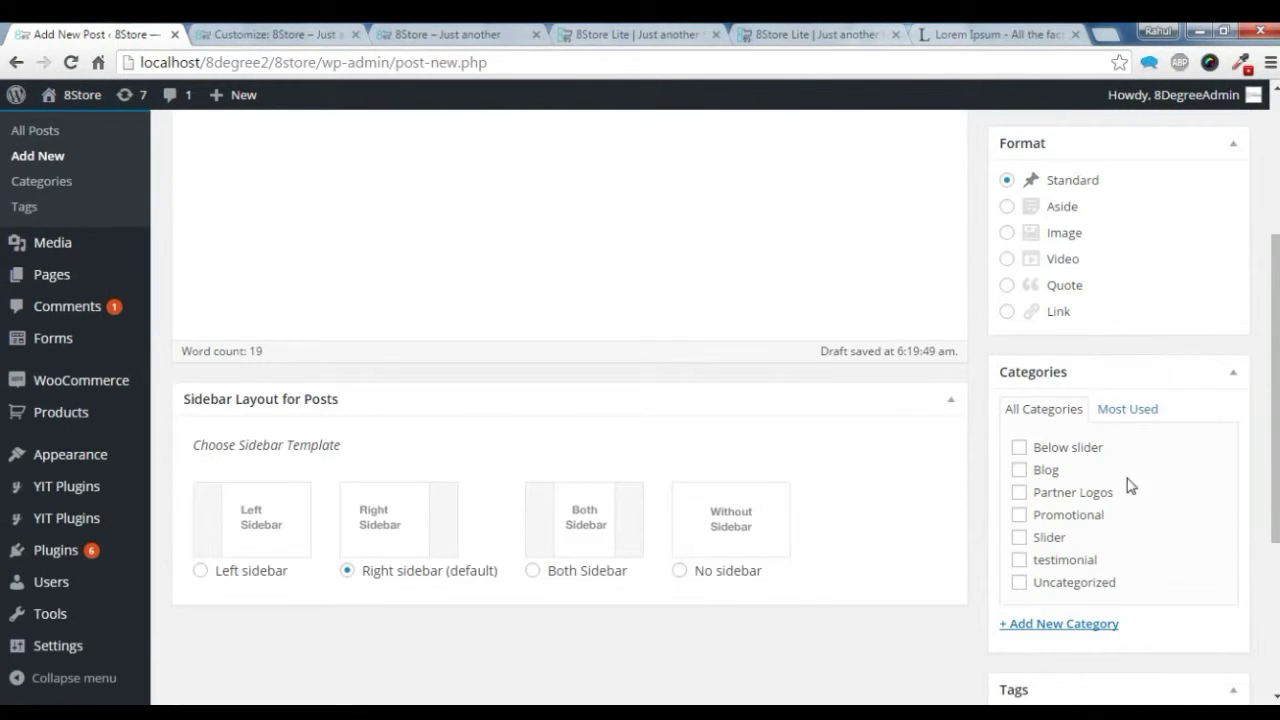
left_click(1019, 559)
scroll(1212, 560, "down", 1)
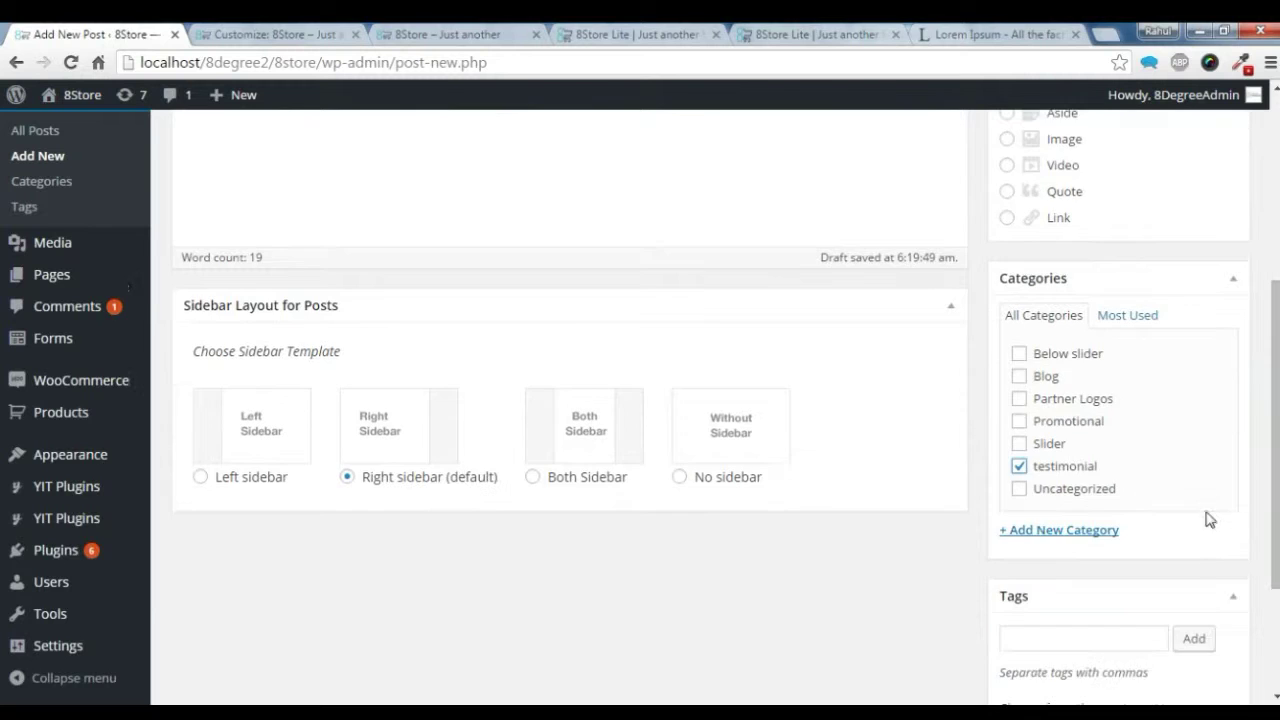
scroll(1180, 560, "down", 2)
left_click(1078, 608)
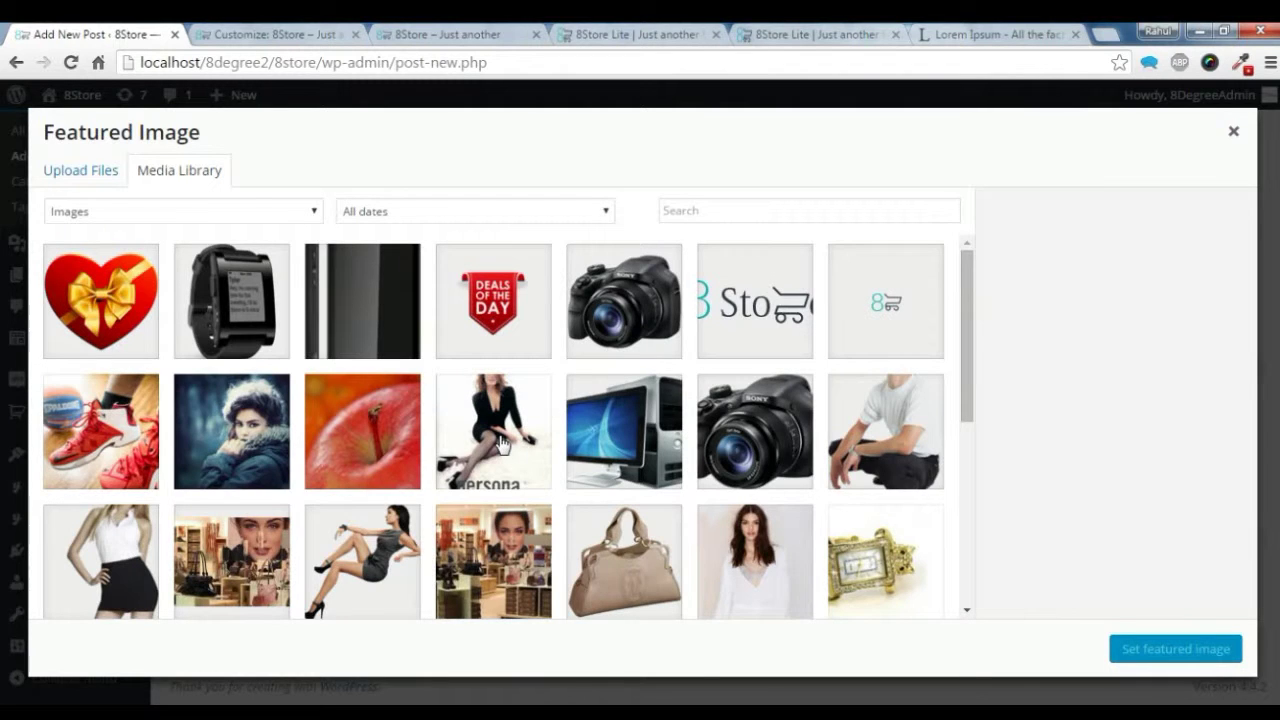
Step: Set category-4.jpg as the featured image and publish the testimonial post
left_click(222, 450)
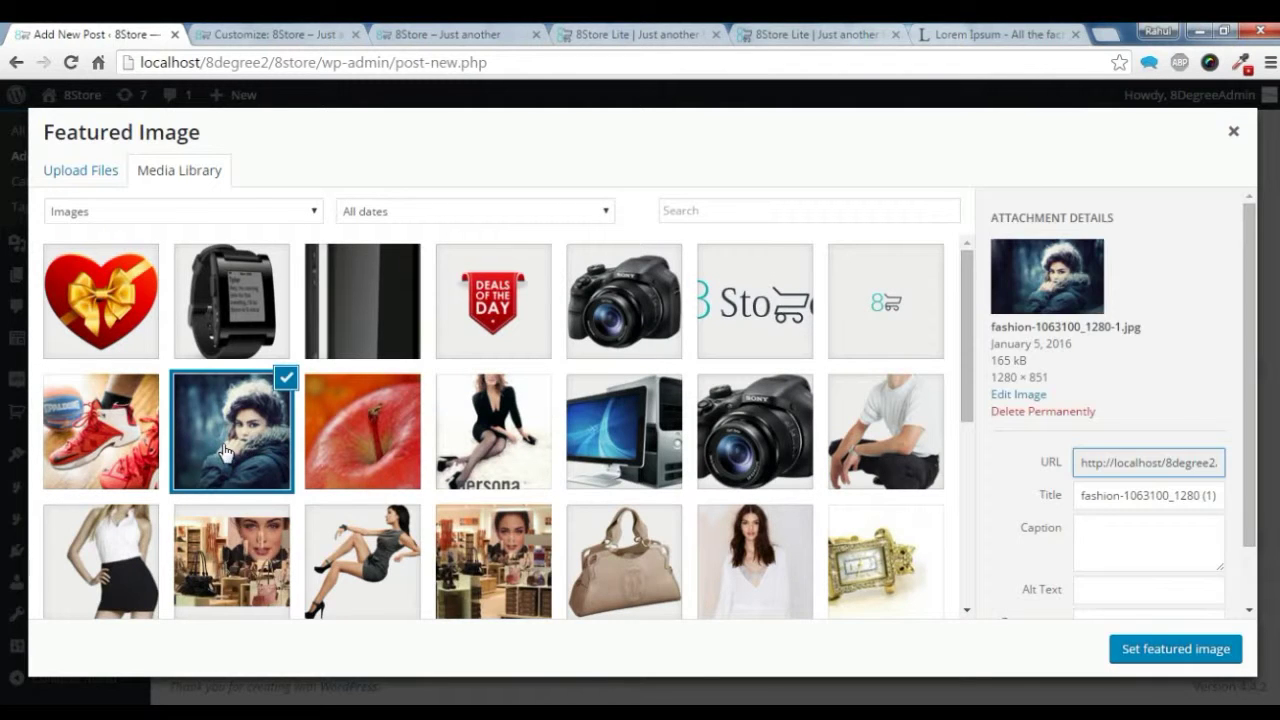
scroll(434, 489, "down", 2)
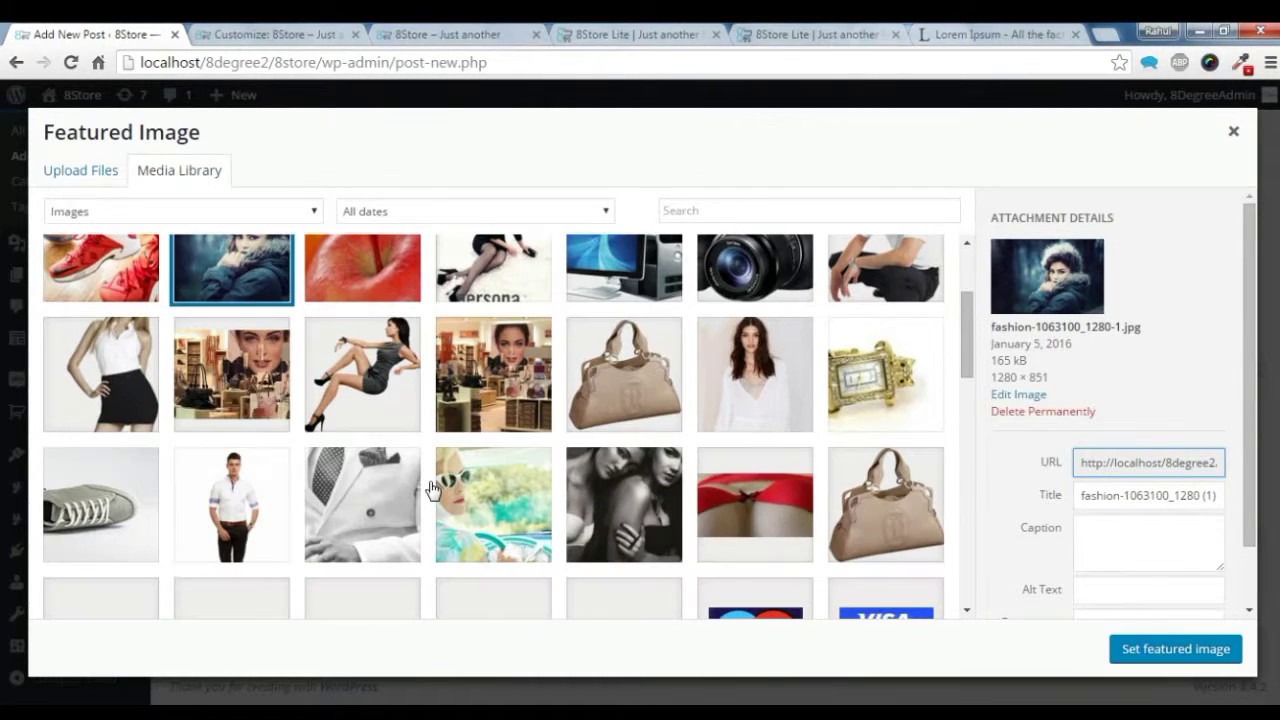
left_click(782, 362)
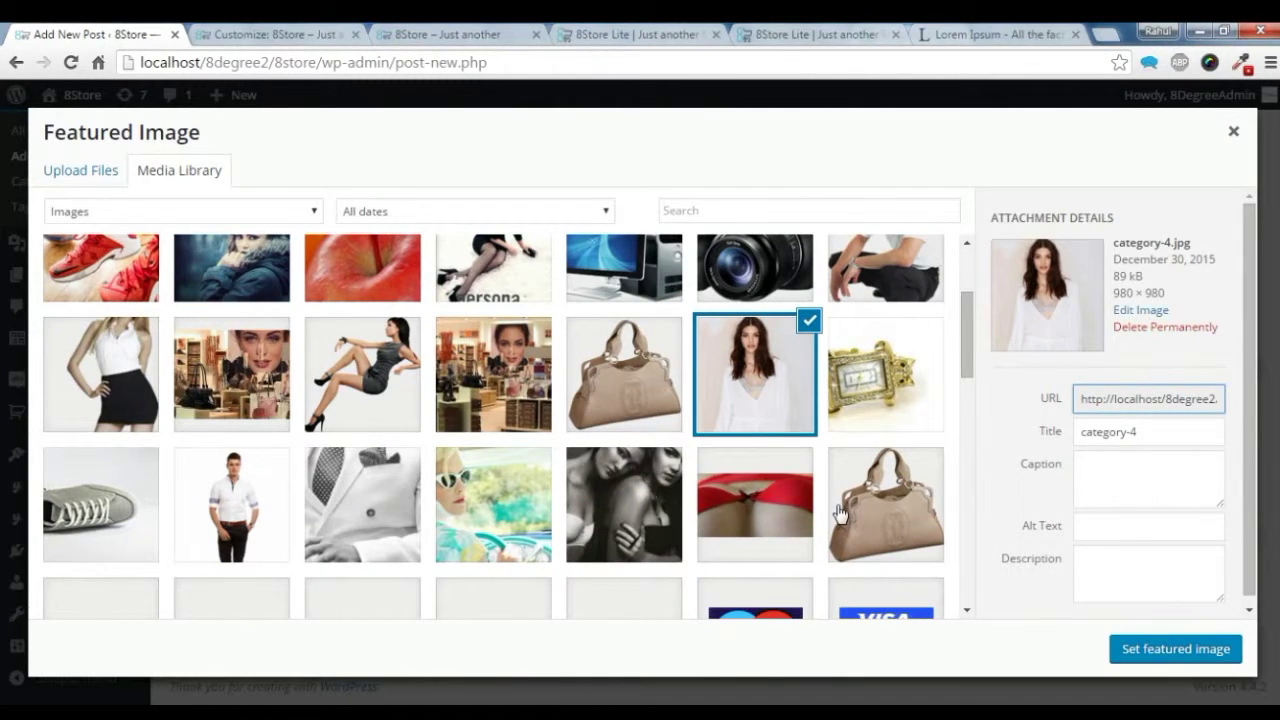
left_click(1149, 657)
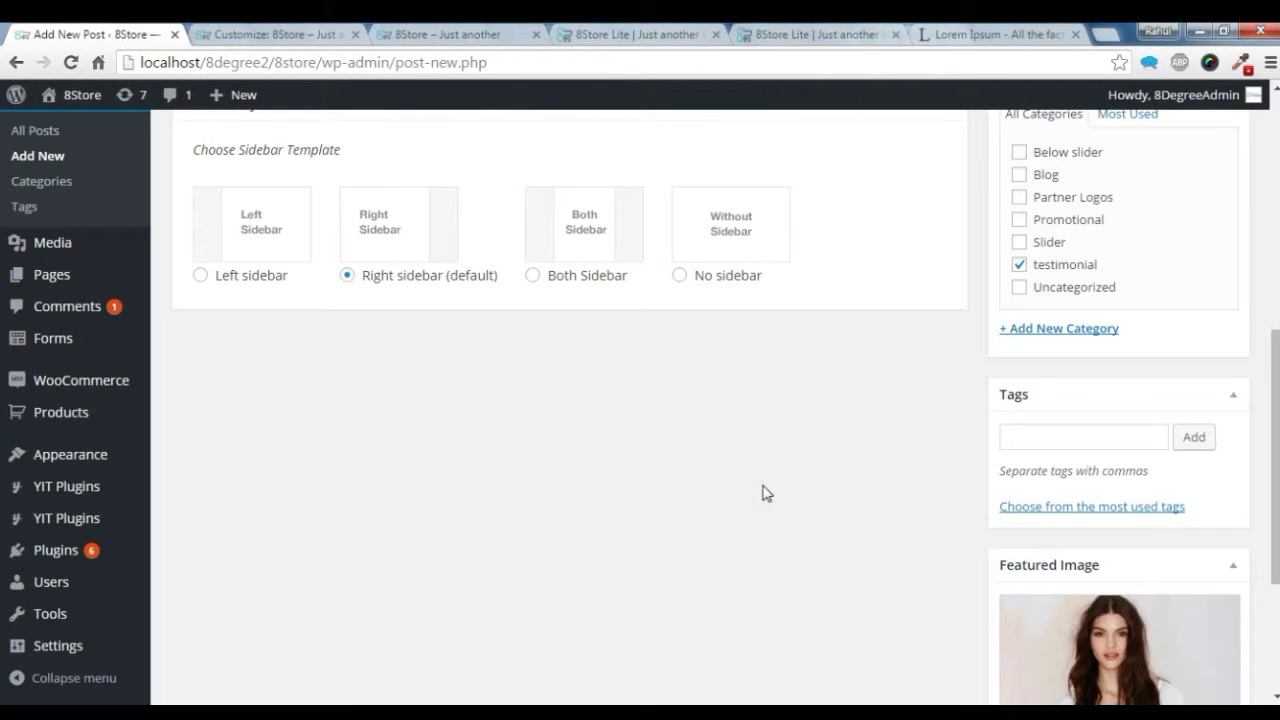
scroll(763, 491, "up", 6)
left_click(1207, 366)
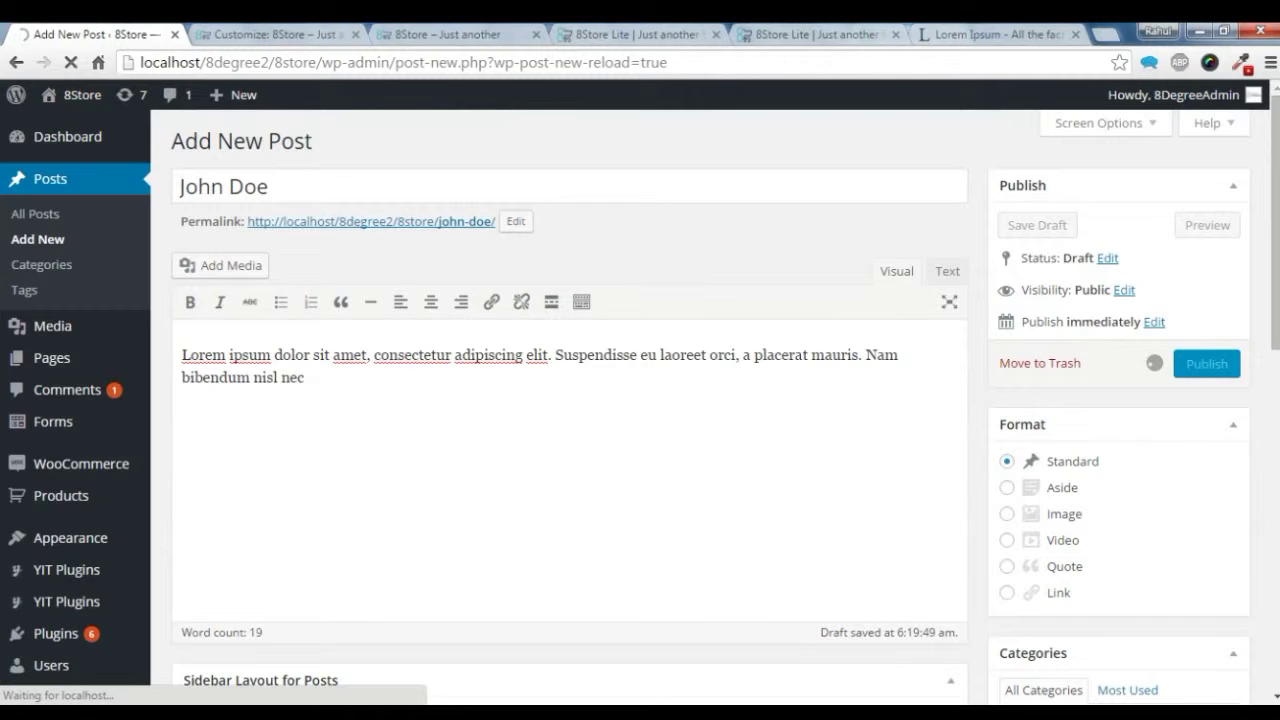
left_click(276, 33)
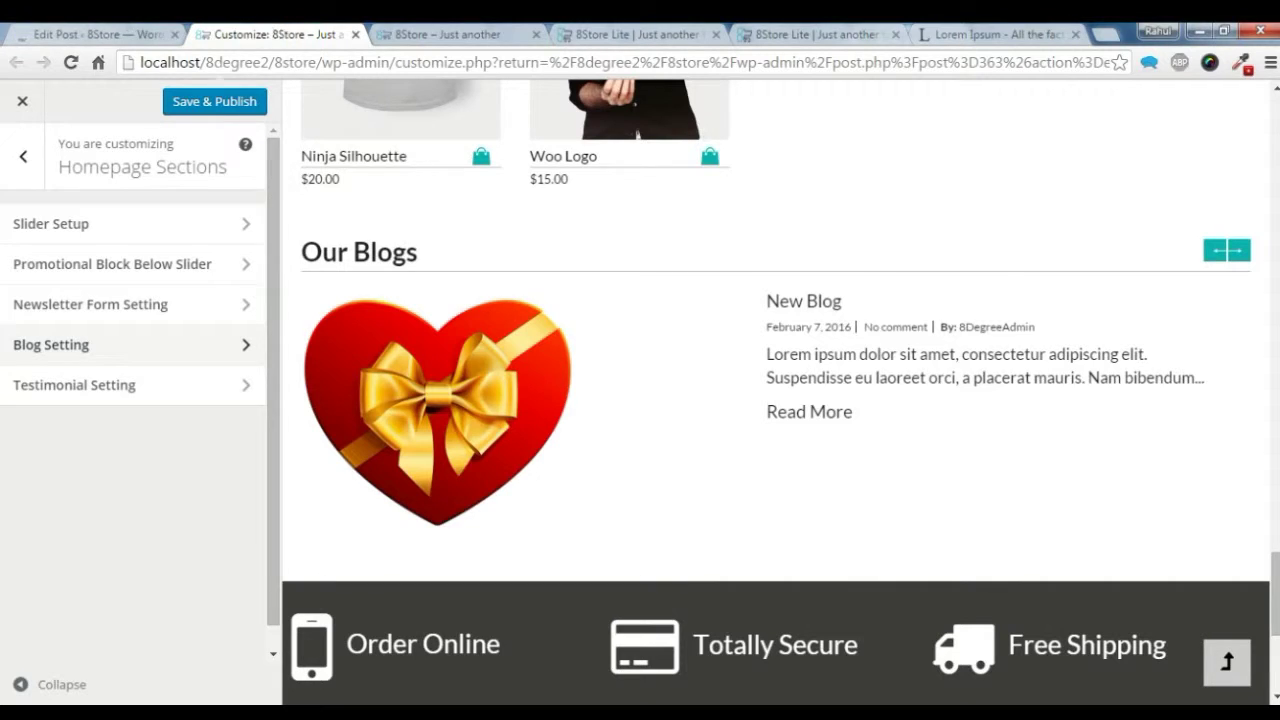
Step: Save the customizer, then enable Testimonial Setting (YES) fed by the testimonial category
left_click(220, 103)
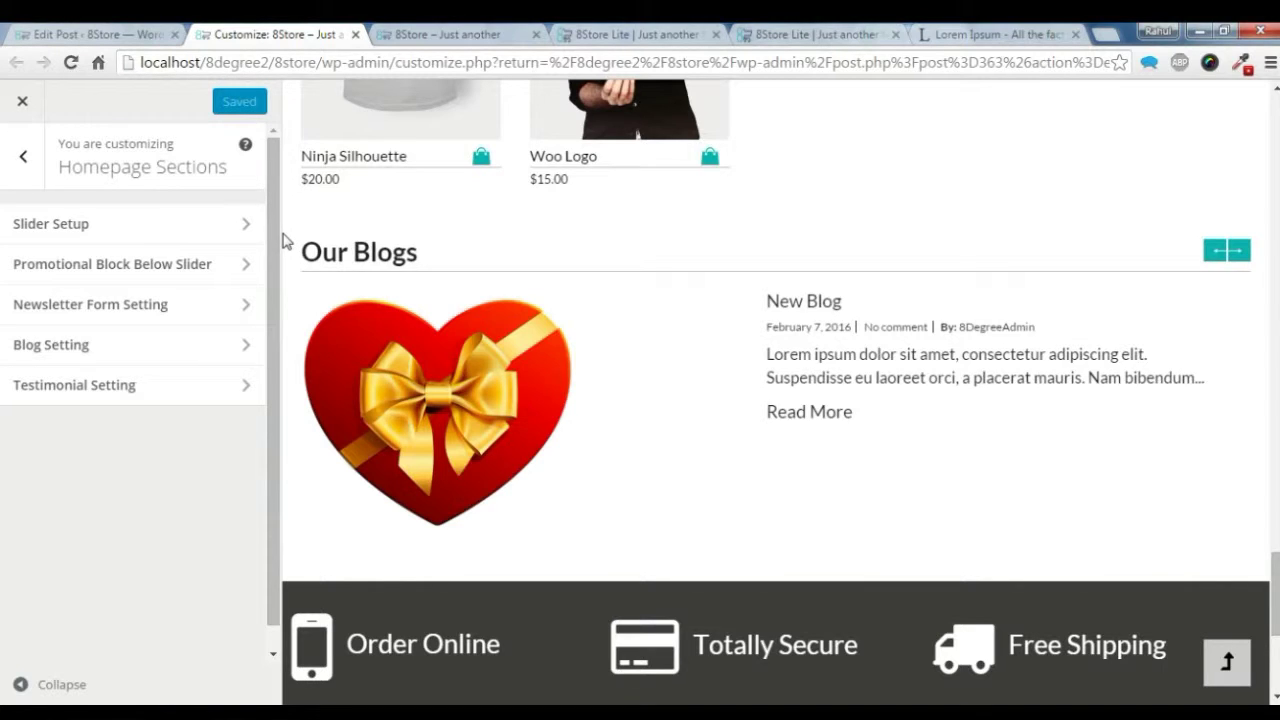
scroll(285, 240, "down", 1)
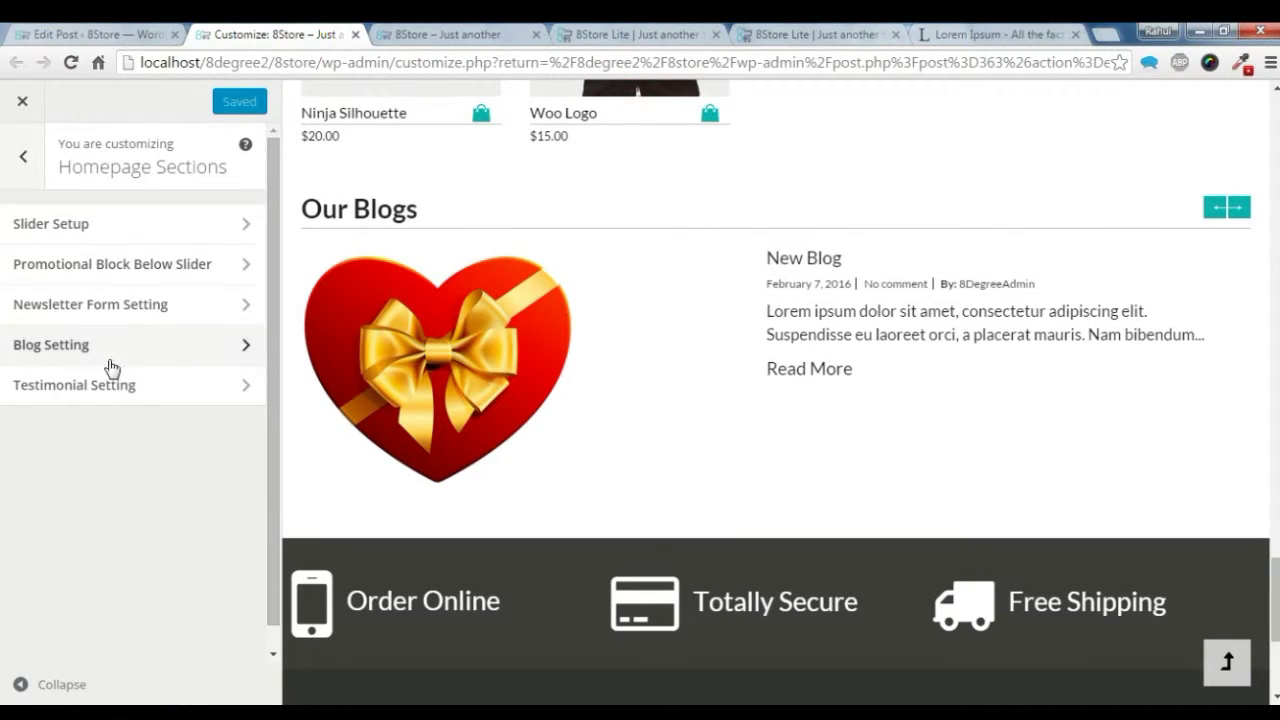
left_click(104, 396)
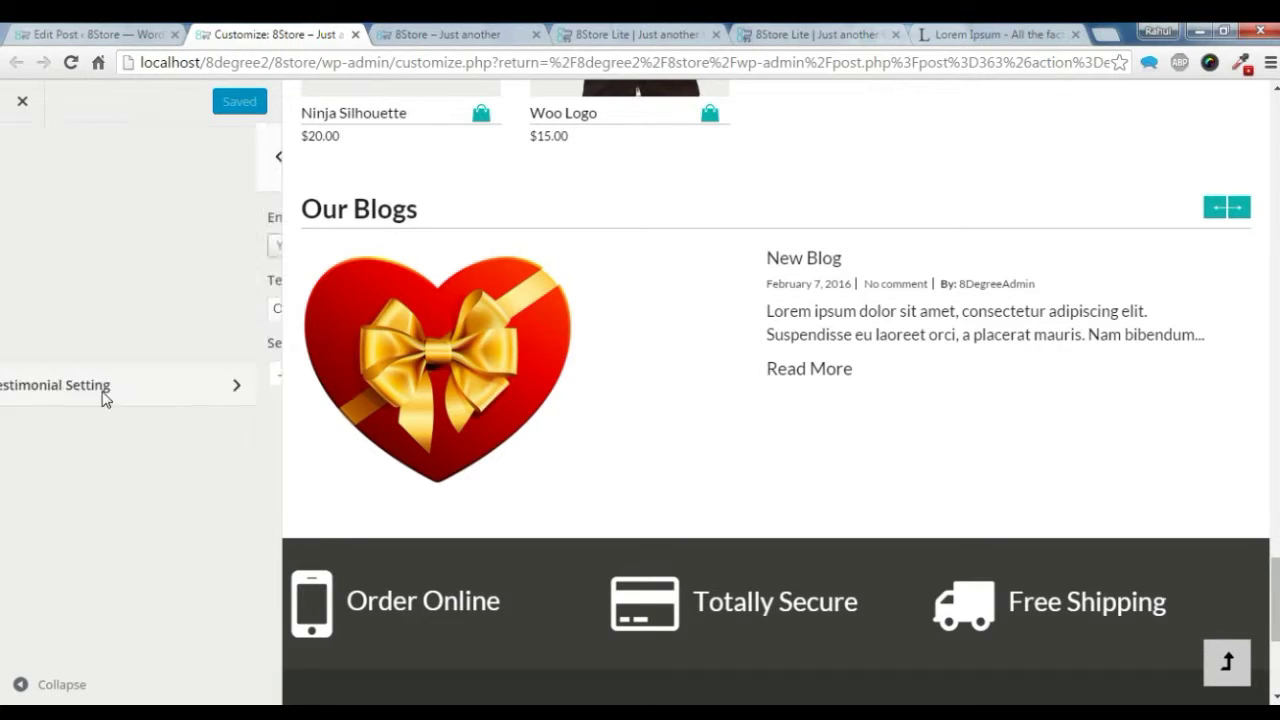
left_click(30, 245)
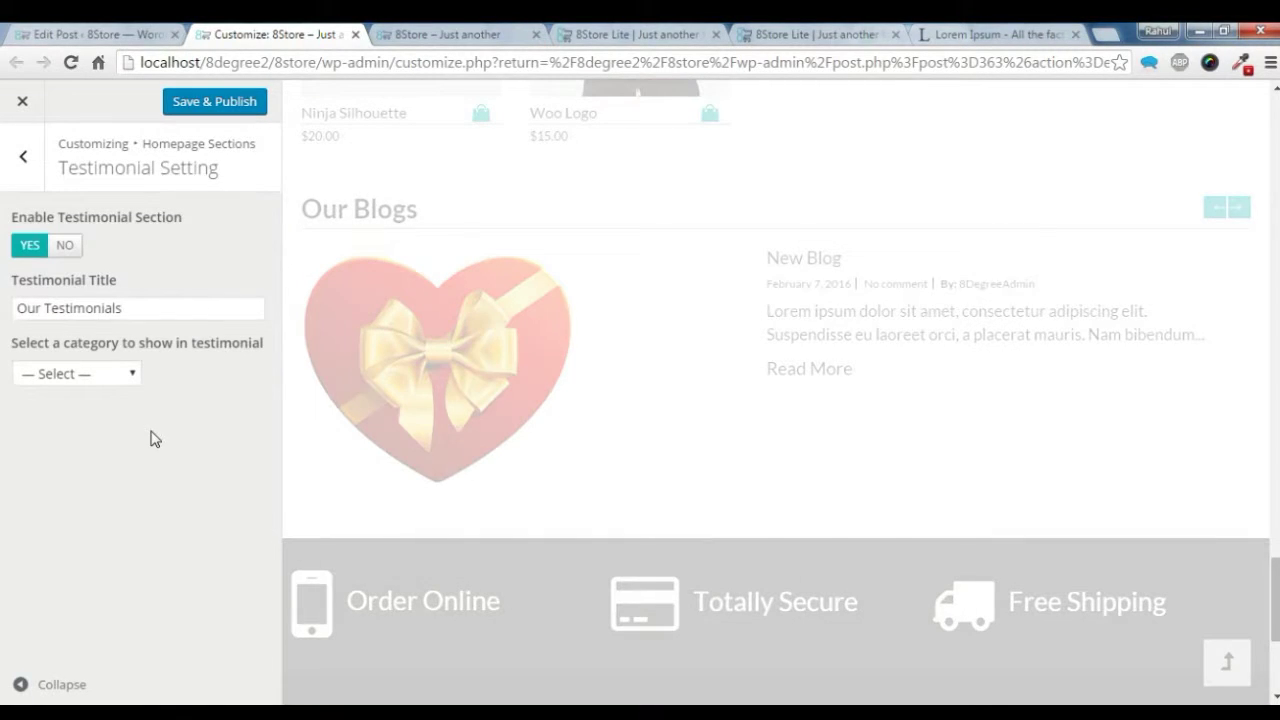
left_click_drag(125, 308, 6, 314)
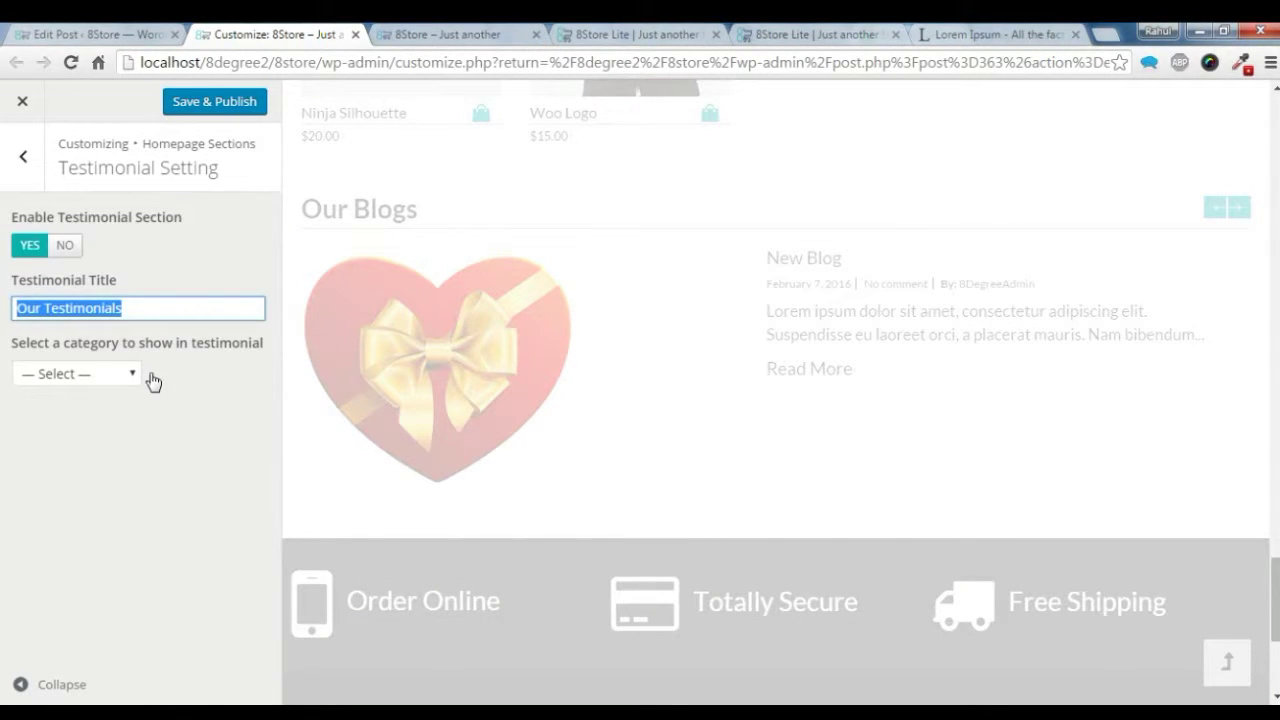
left_click(113, 376)
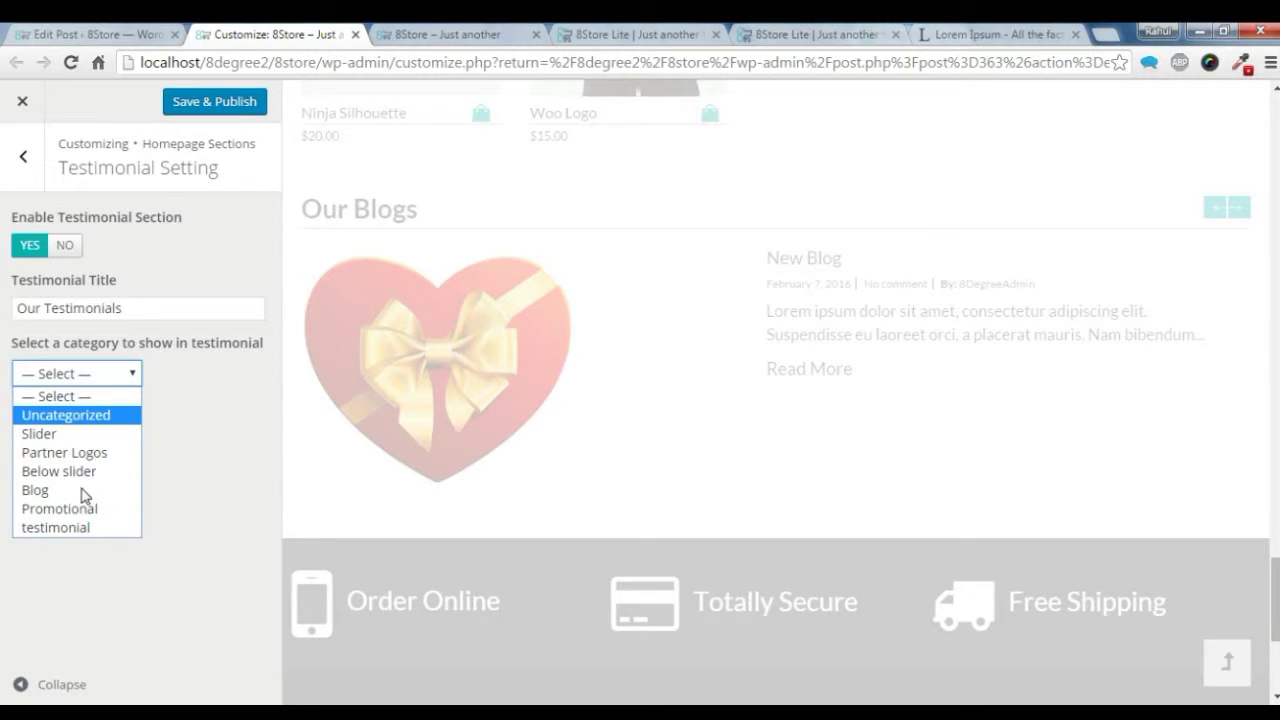
left_click(80, 527)
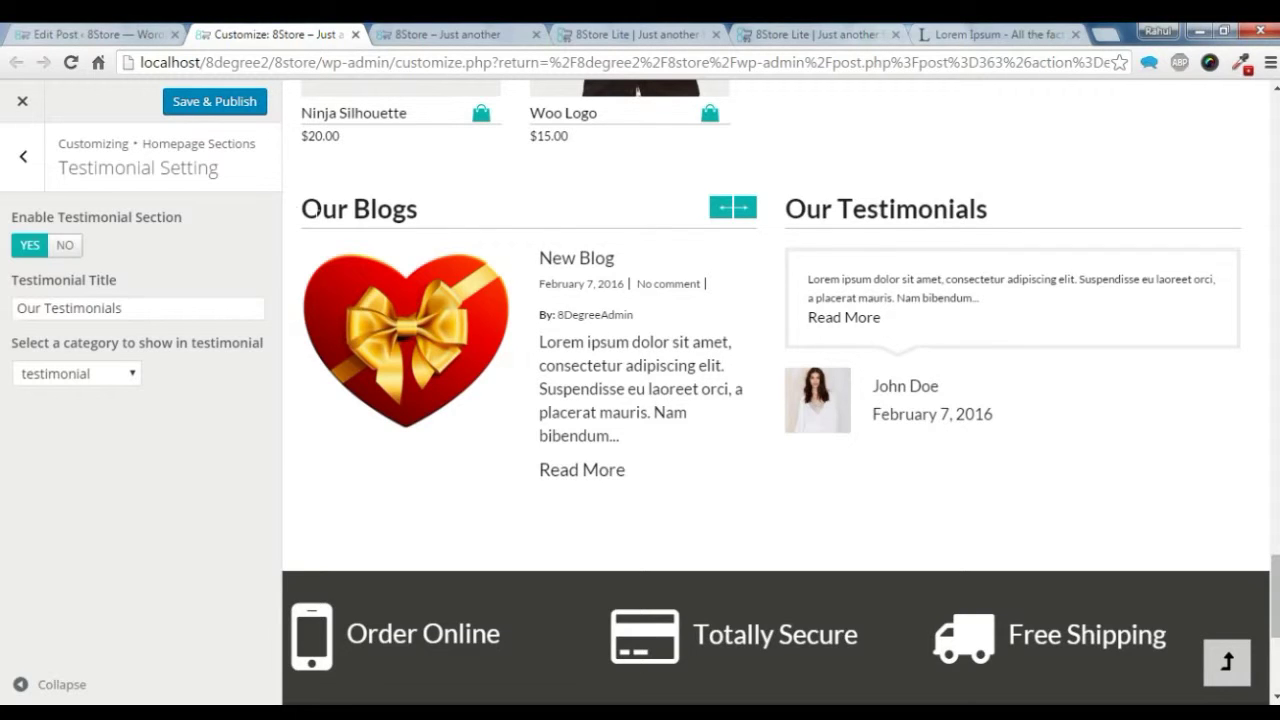
left_click(35, 180)
scroll(404, 403, "down", 2)
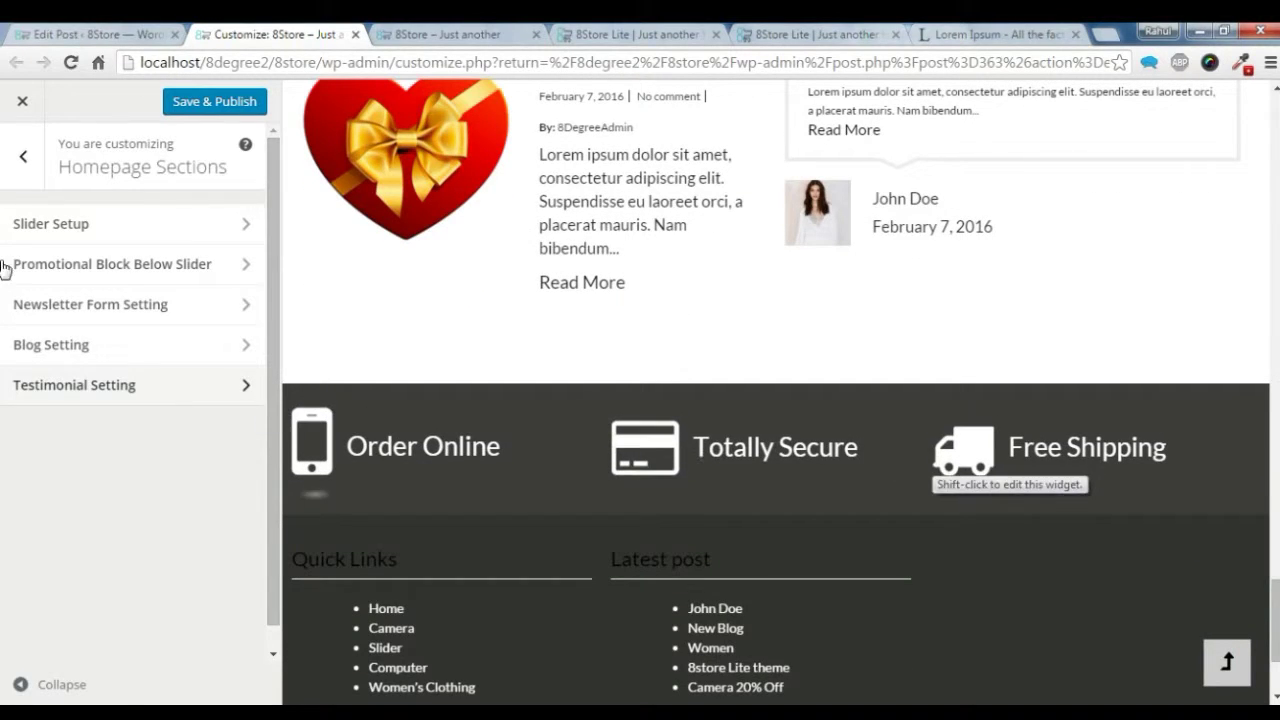
Step: Open Widgets > Top Footer Widgets showing its three Text widgets, closing the Add a Widget list
left_click(10, 180)
scroll(85, 320, "down", 1)
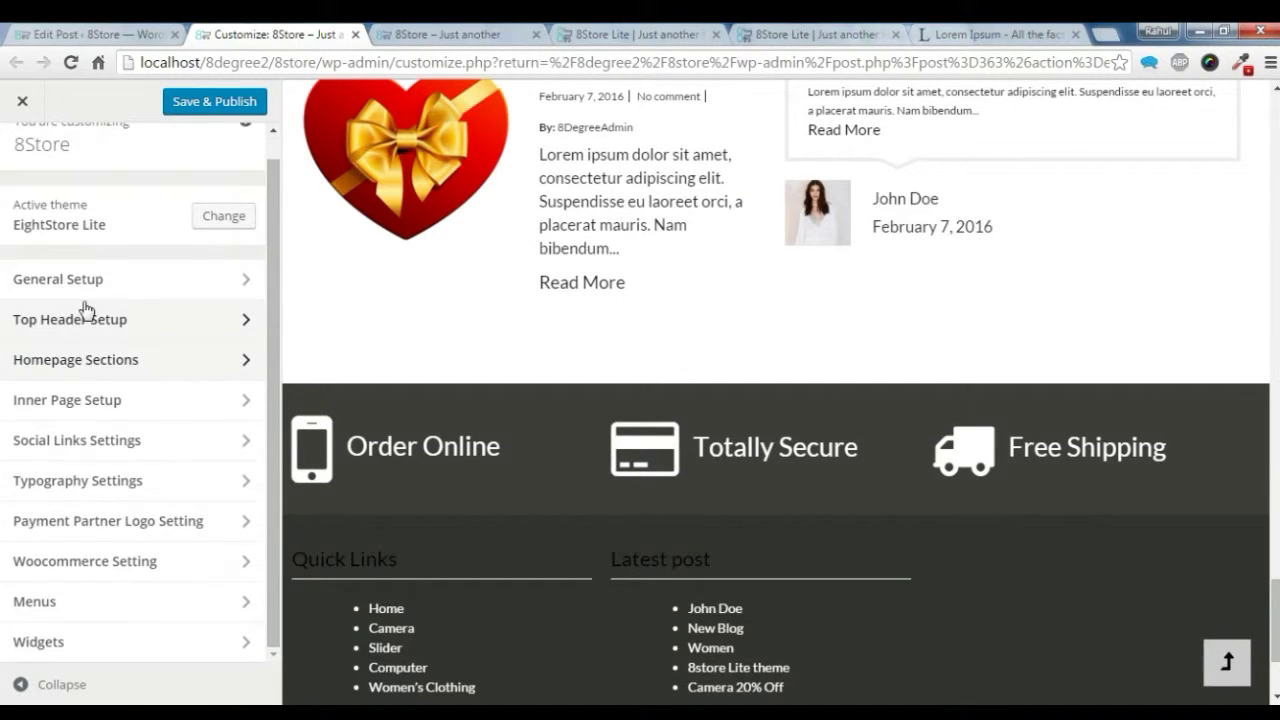
left_click(97, 642)
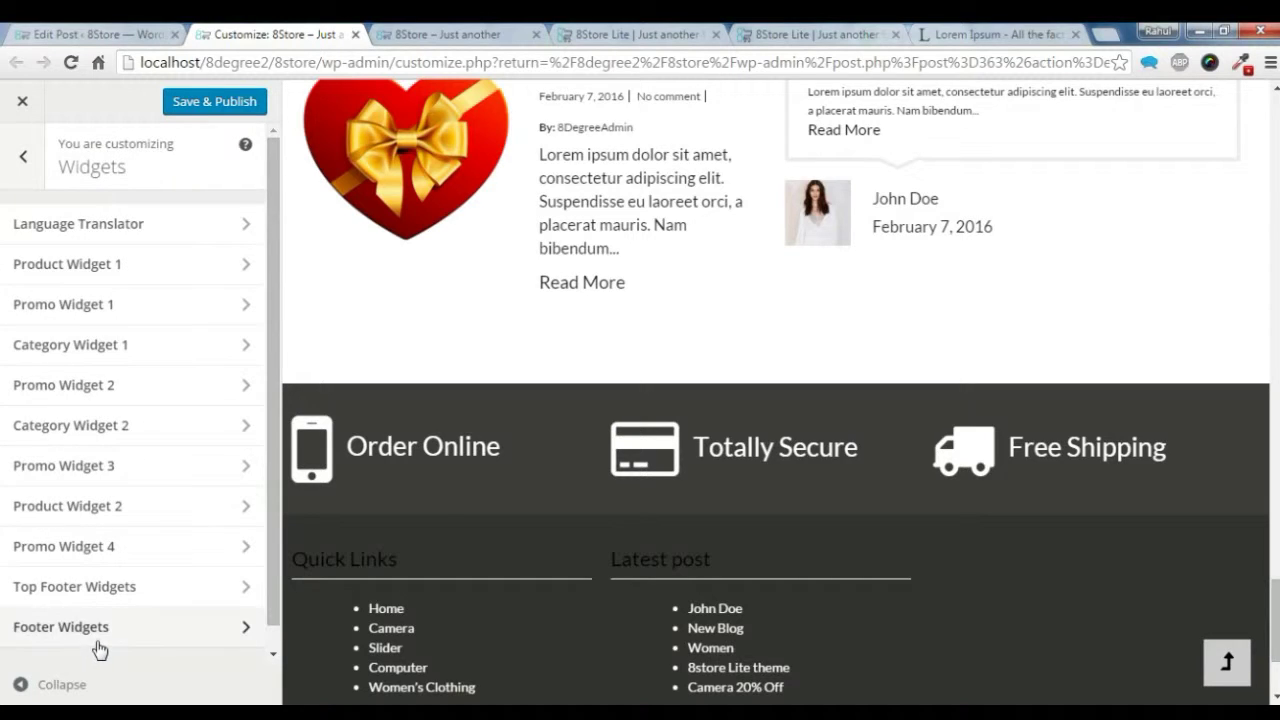
left_click(103, 597)
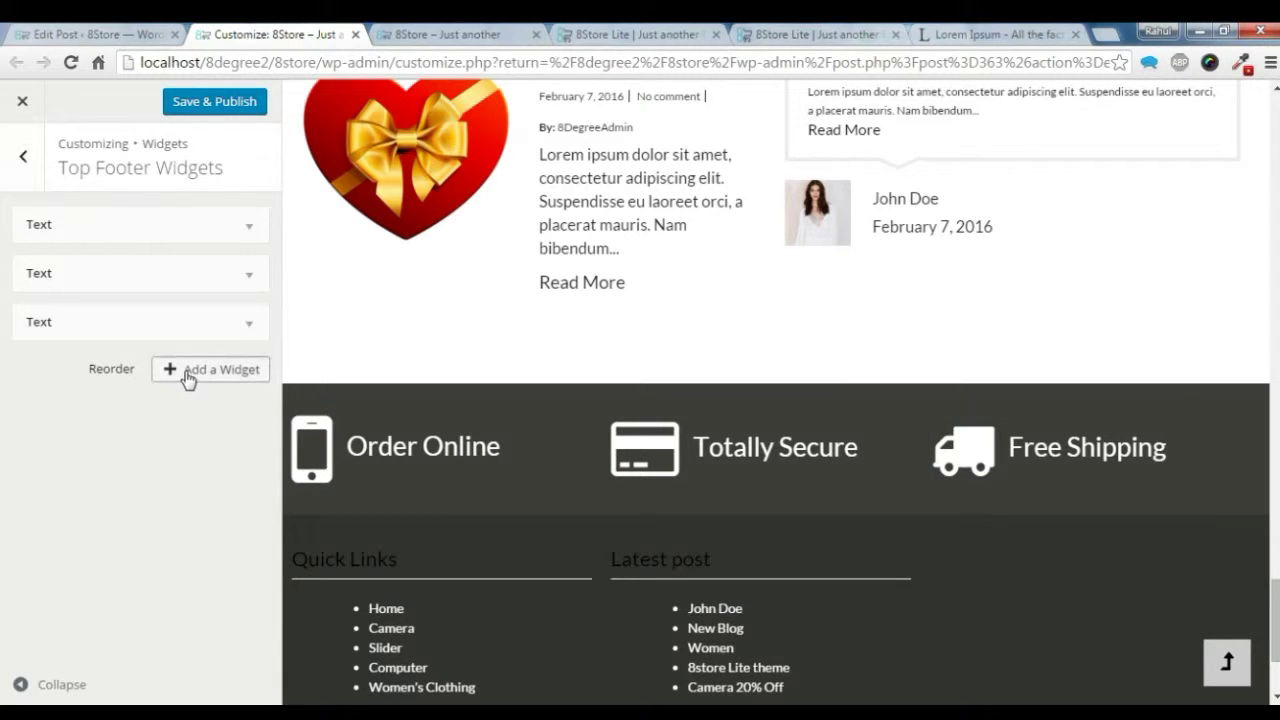
scroll(420, 390, "down", 6)
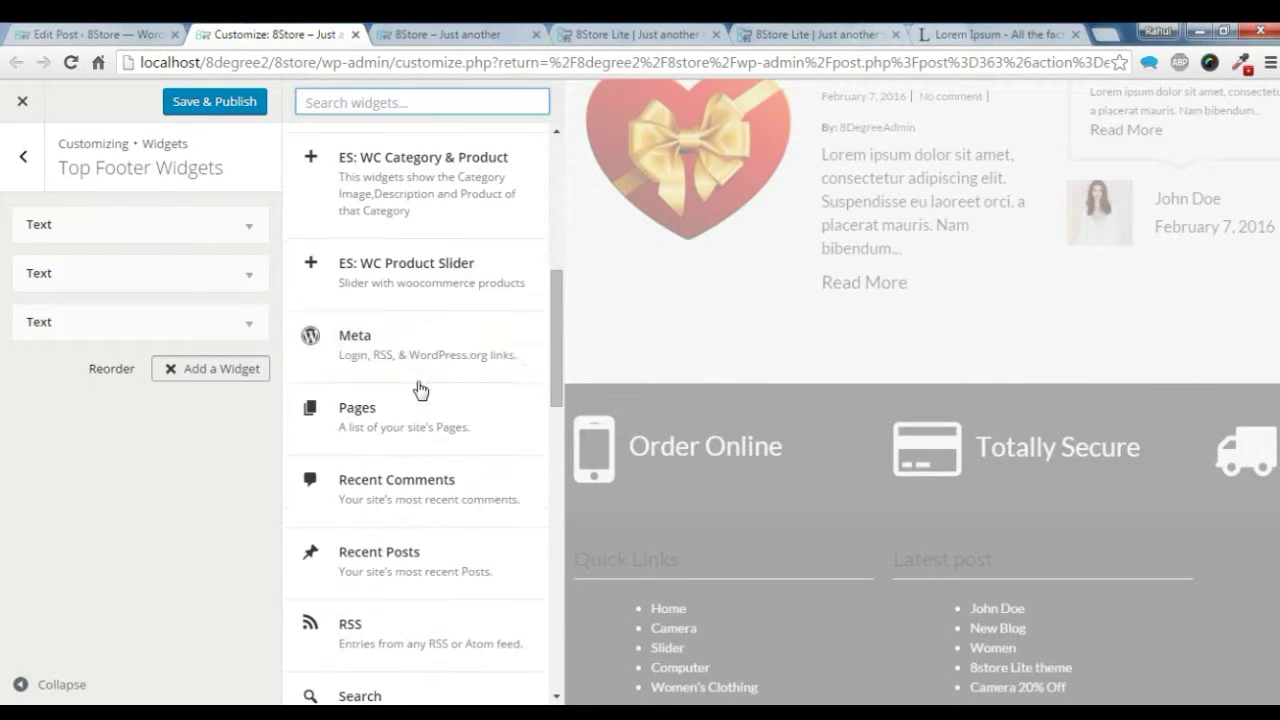
scroll(420, 390, "down", 2)
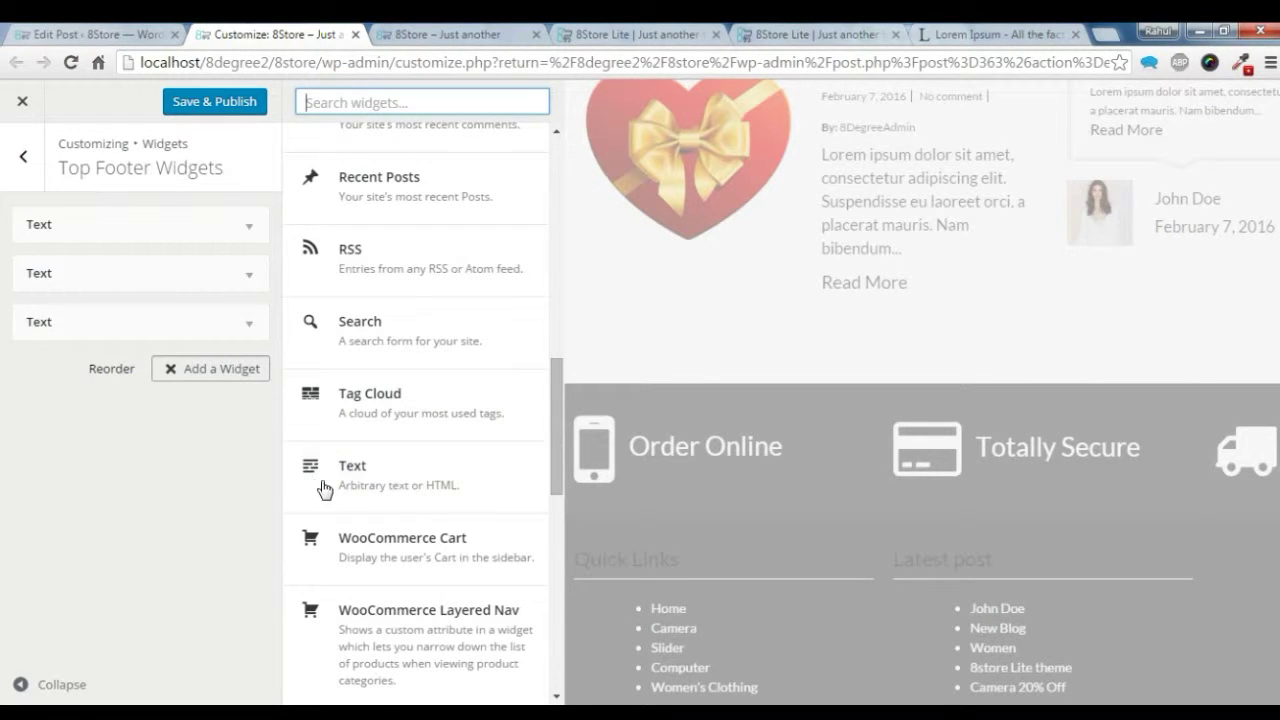
left_click(108, 502)
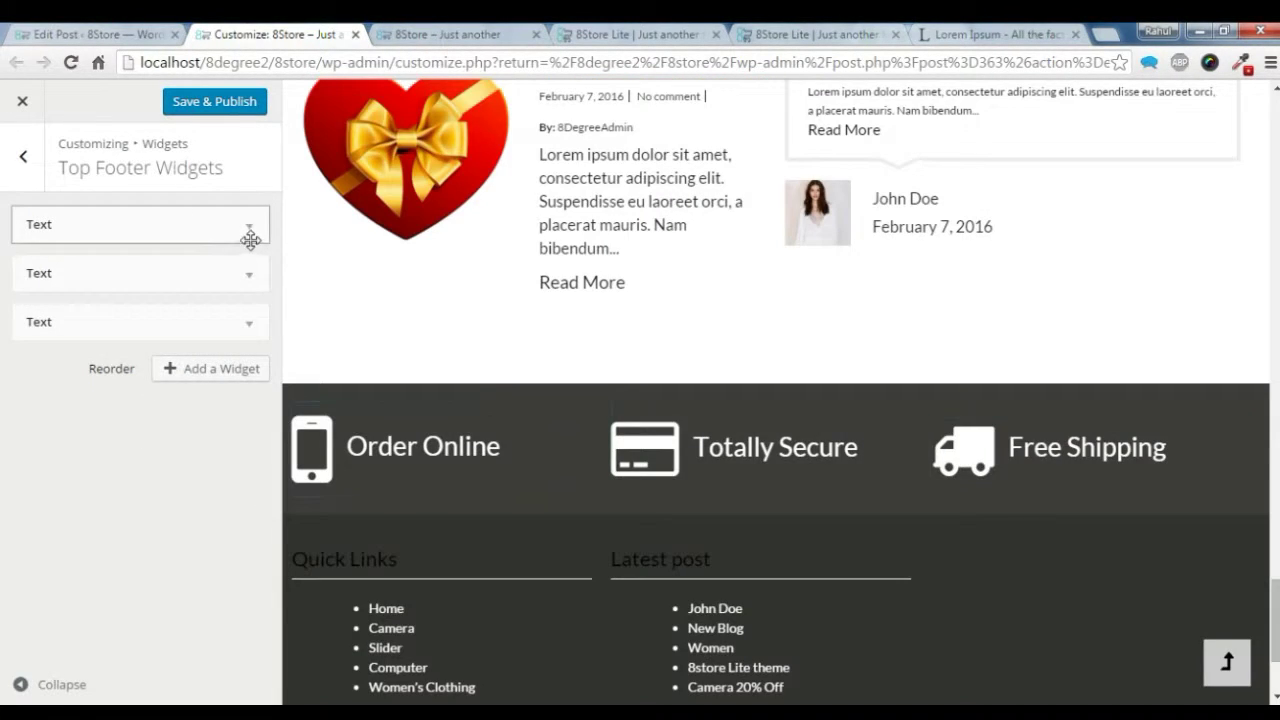
Step: Delete the word 'Online' from the first Top Footer Text widget's content
left_click(250, 230)
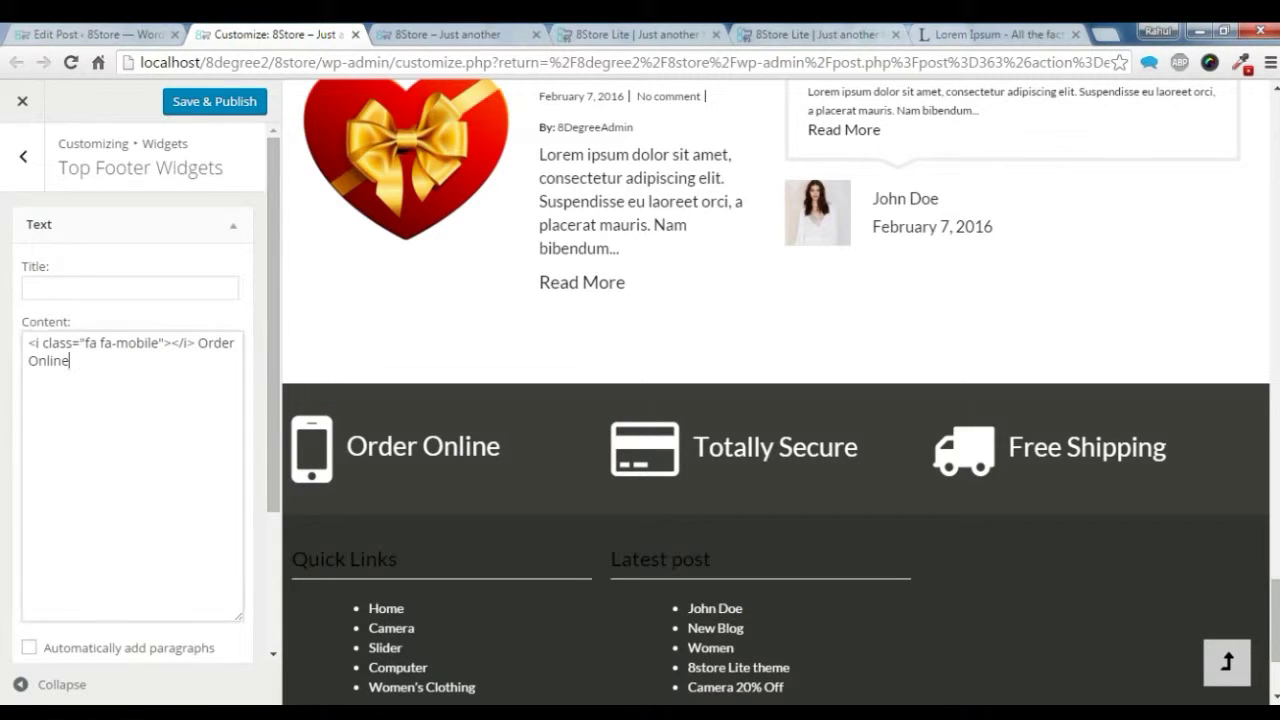
key("ctrl+a")
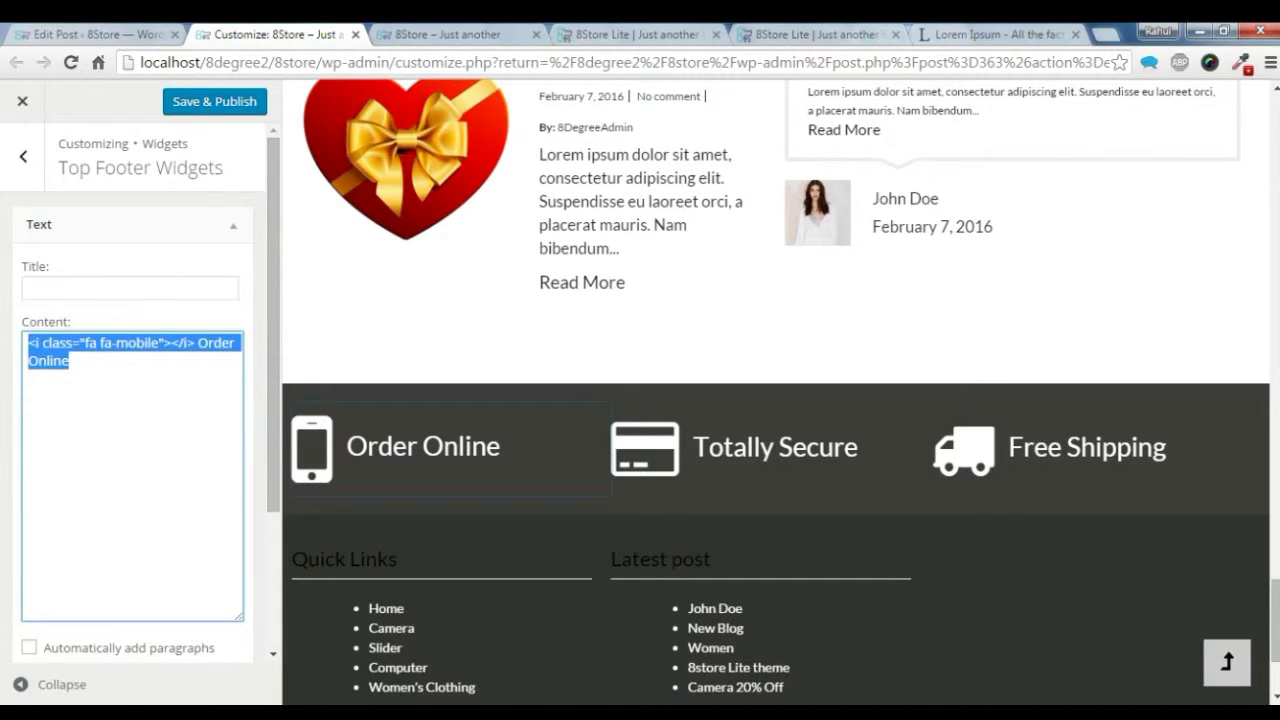
left_click(69, 360)
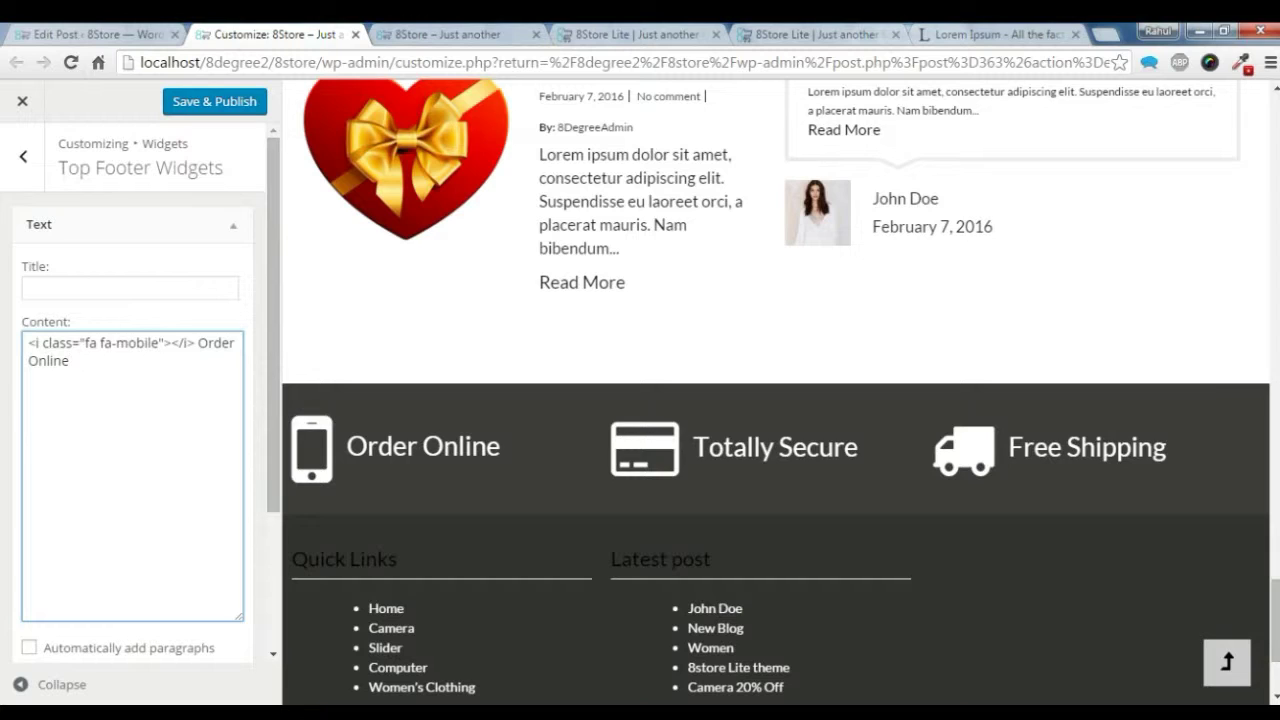
left_click_drag(150, 341, 85, 343)
left_click(69, 360)
left_click_drag(28, 343, 70, 361)
left_click(69, 360)
left_click_drag(70, 361, 18, 364)
key("BackSpace")
Step: Change the widget's icon class from fa-mobile to fa-cog and collapse the widget
double_click(135, 343)
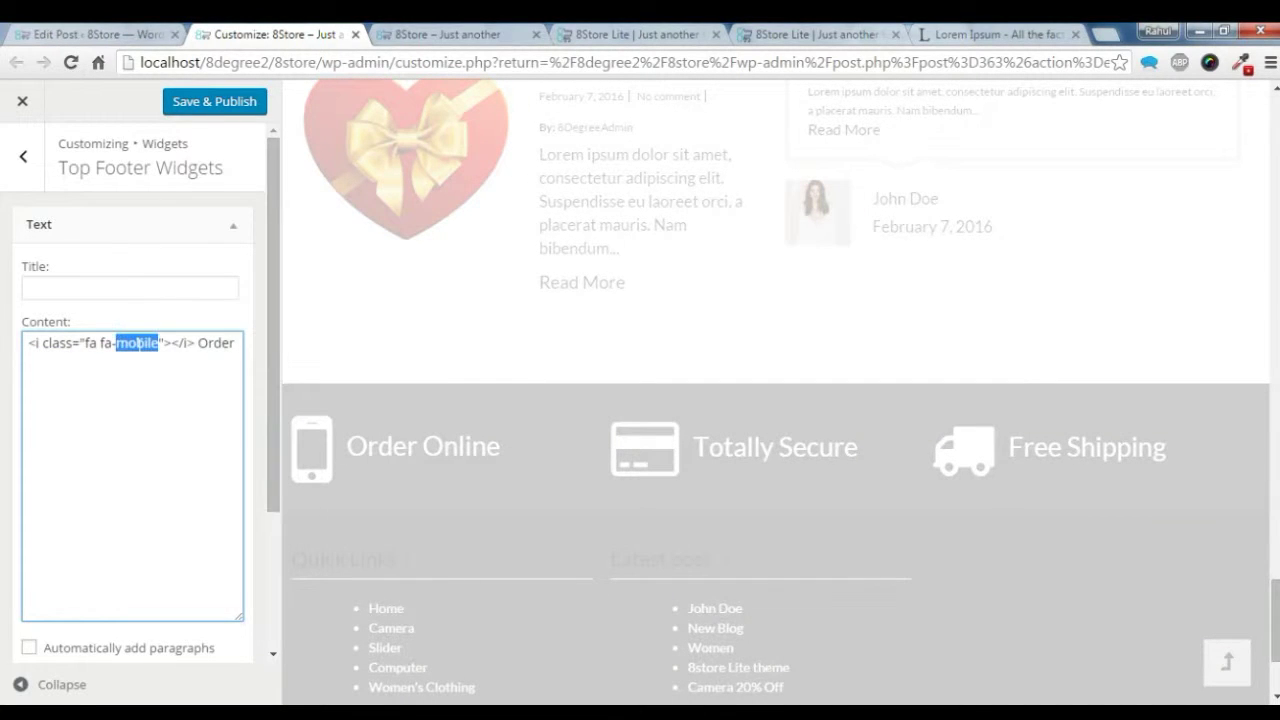
type("cog")
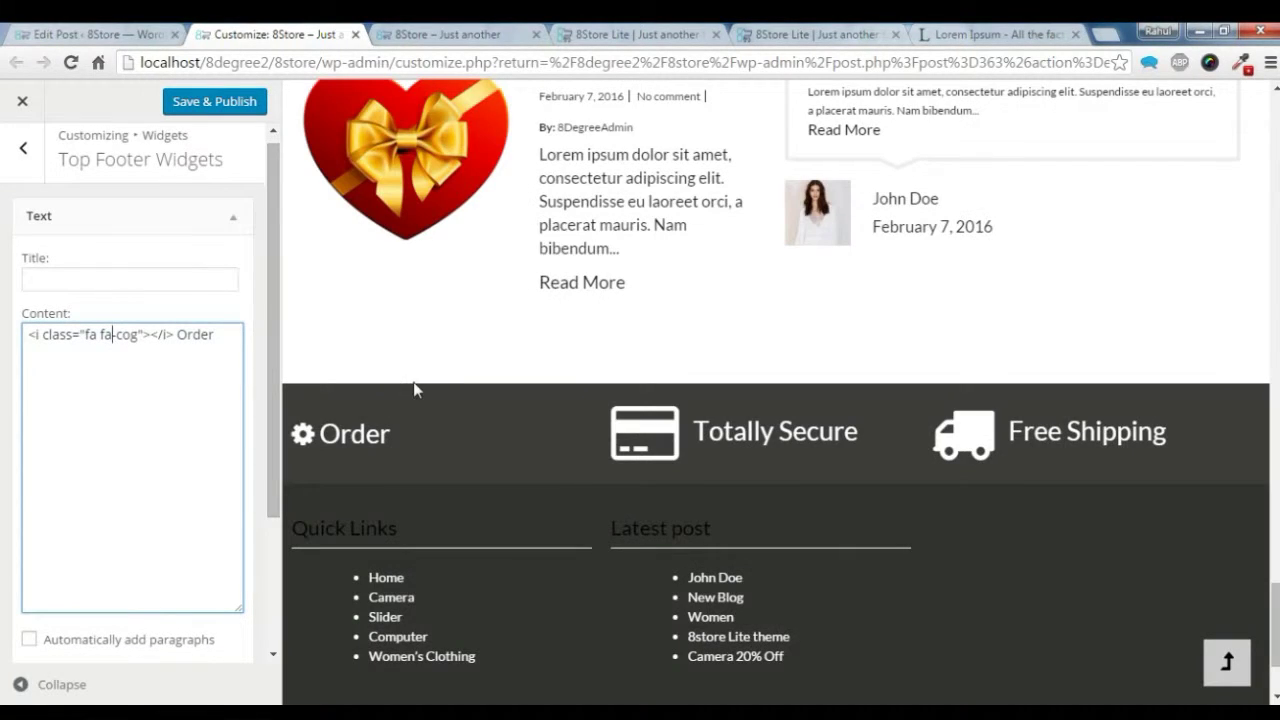
left_click(230, 216)
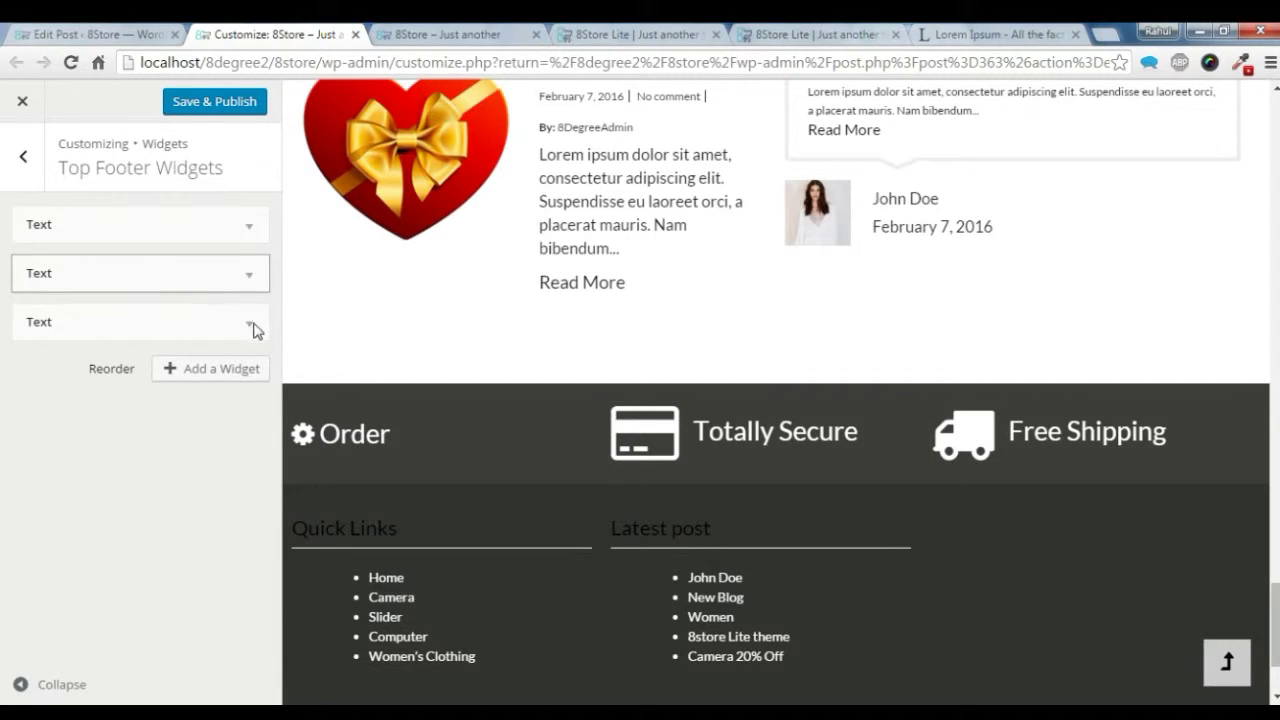